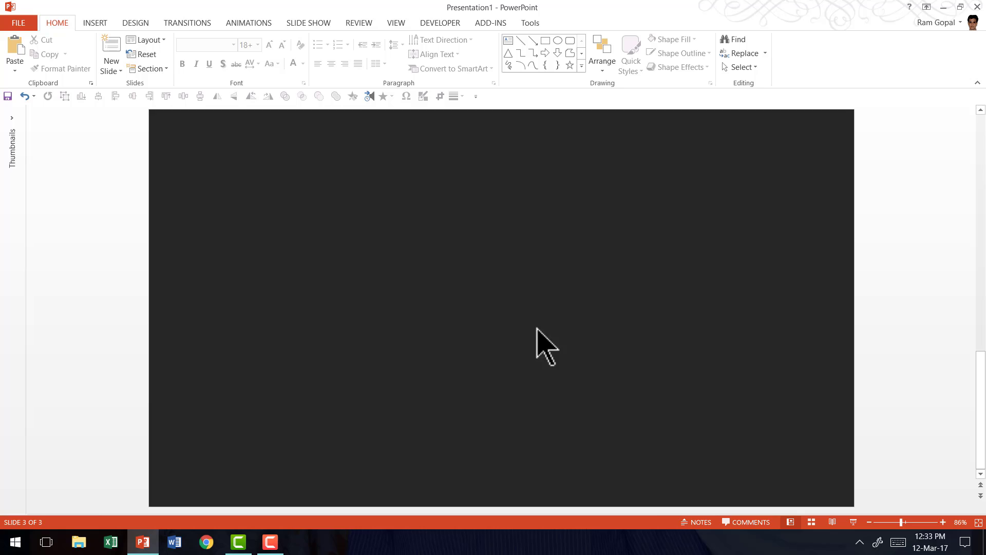
- Add a text box on the slide reading 'Flashing text'
click(510, 42)
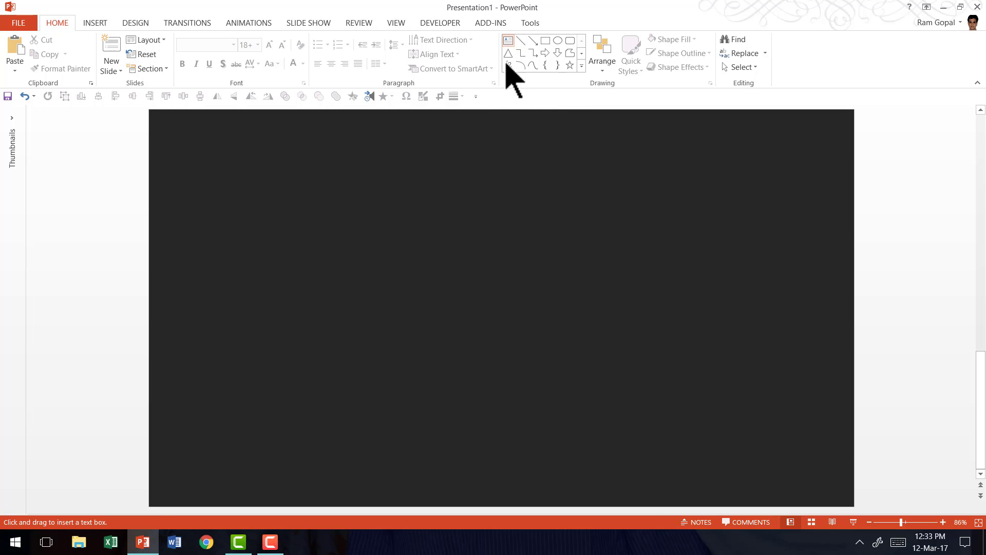
click(304, 303)
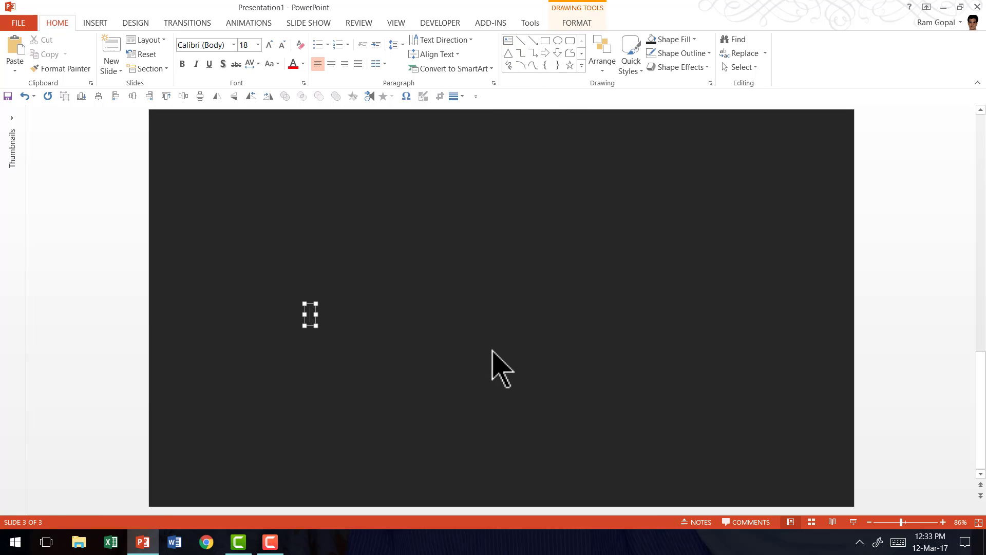
text(Flash)
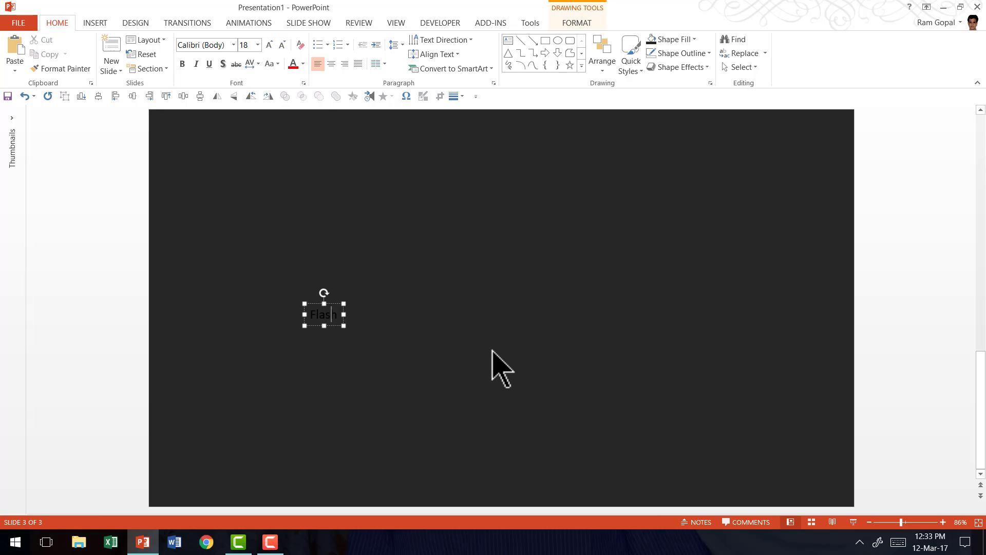
text(ing text)
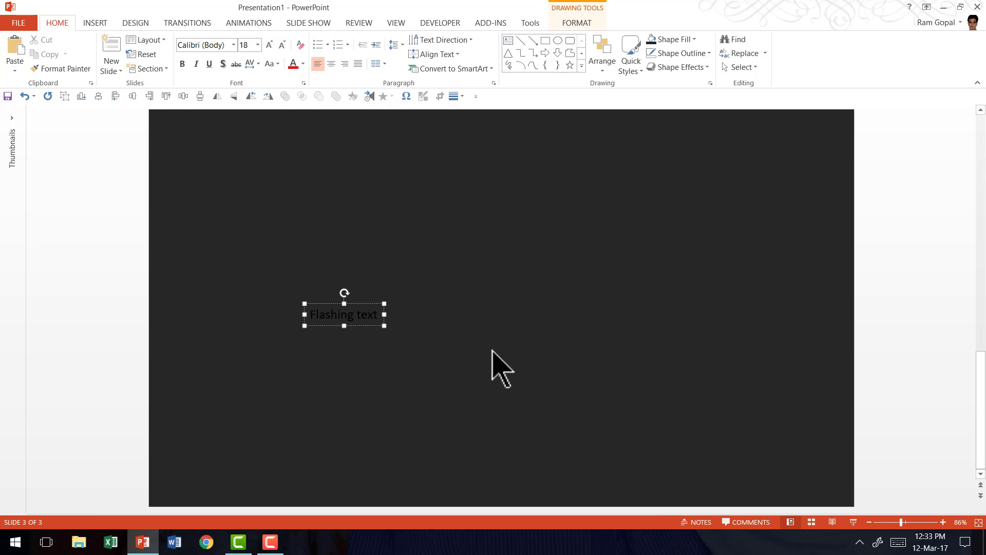
- Make the text white Alegreya Sans Black at 115 pt and move it toward the slide centre
click(356, 303)
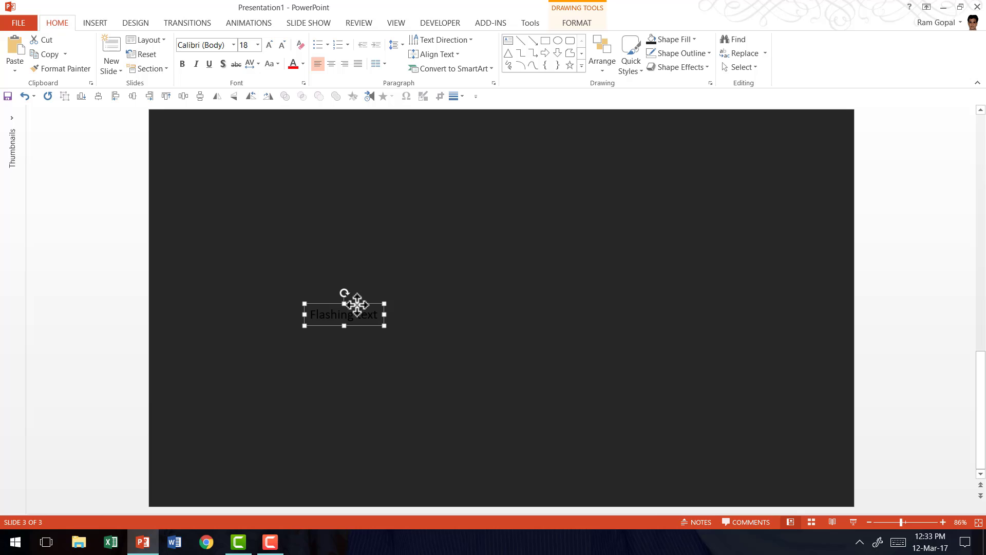
click(234, 45)
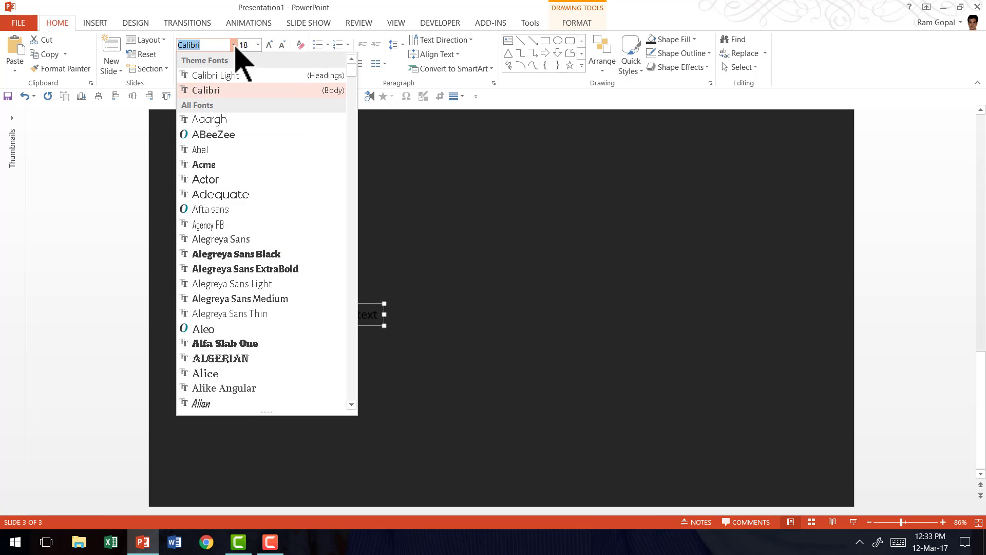
click(262, 255)
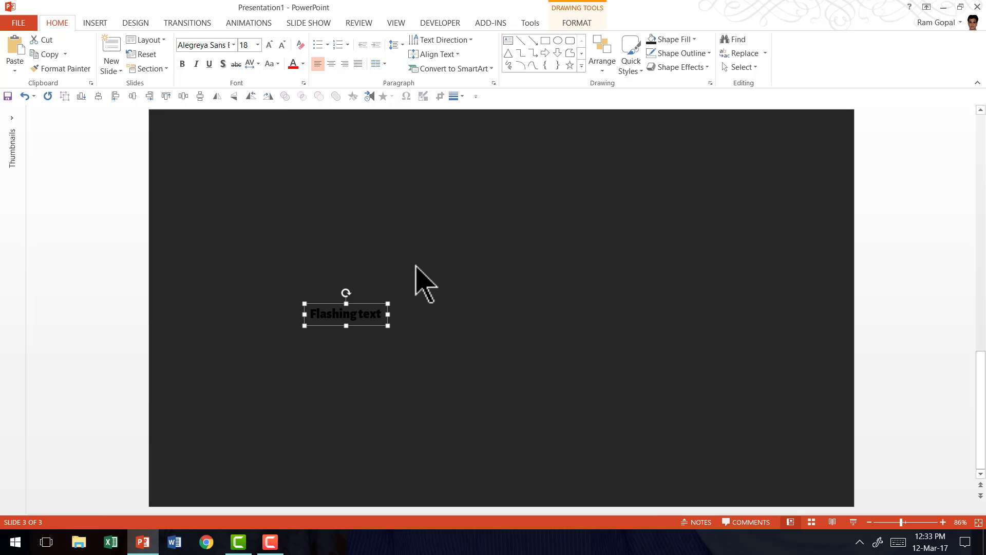
click(304, 64)
click(299, 95)
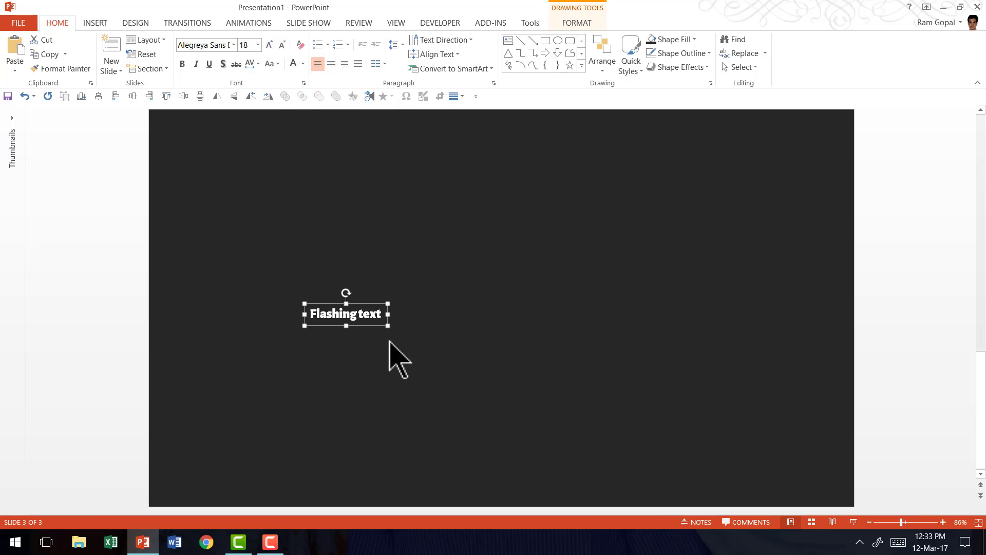
click(257, 45)
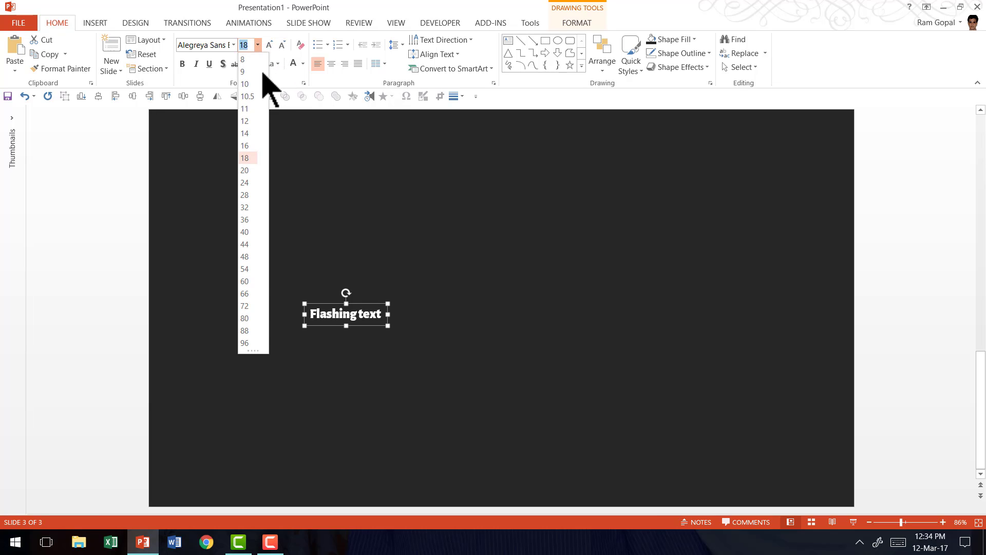
click(247, 341)
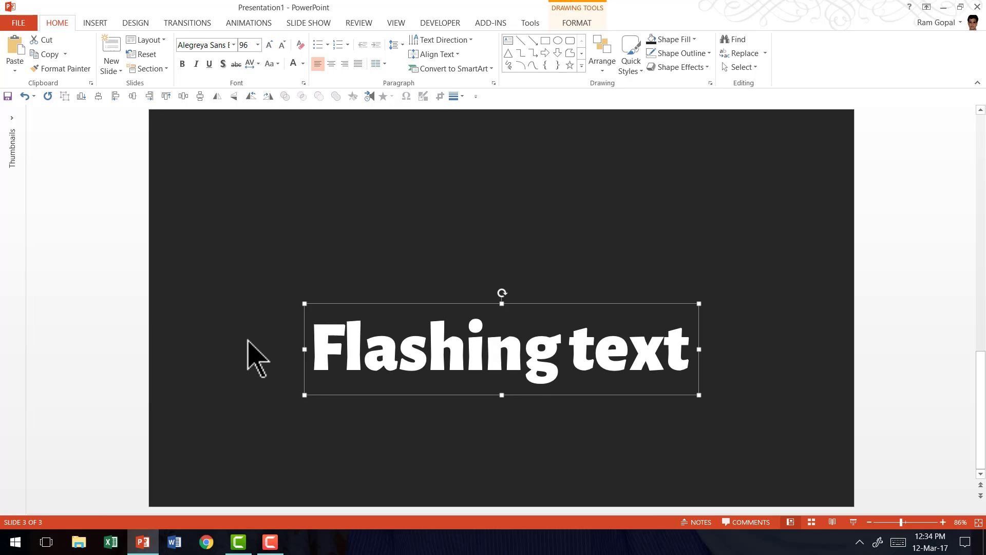
click(271, 45)
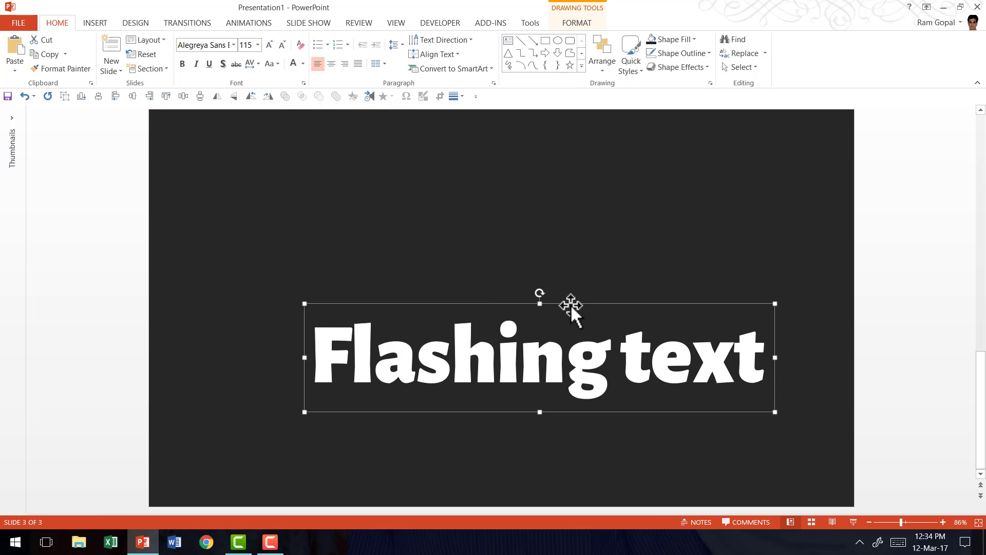
drag(571, 306, 534, 263)
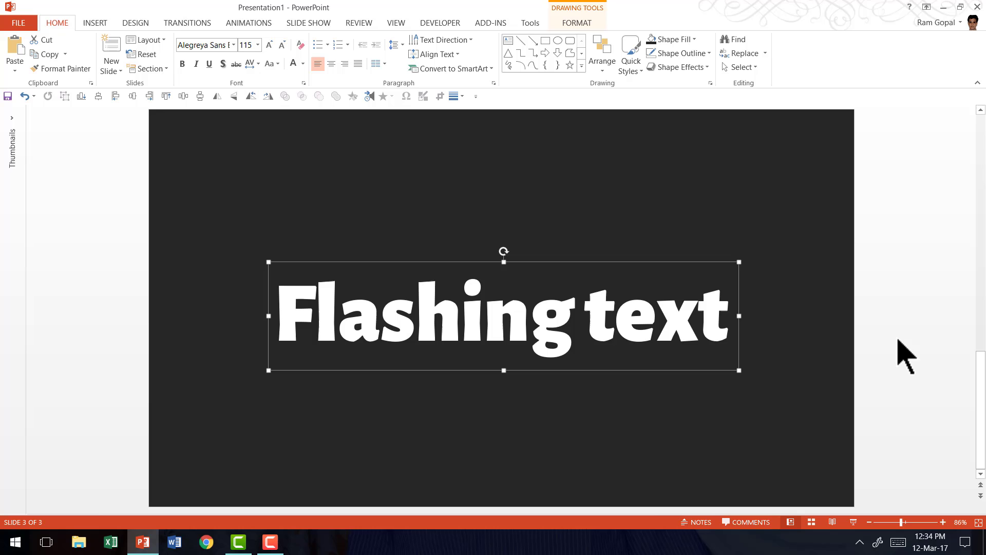
- Draw a 4-point star above the text with white fill and no outline
click(582, 66)
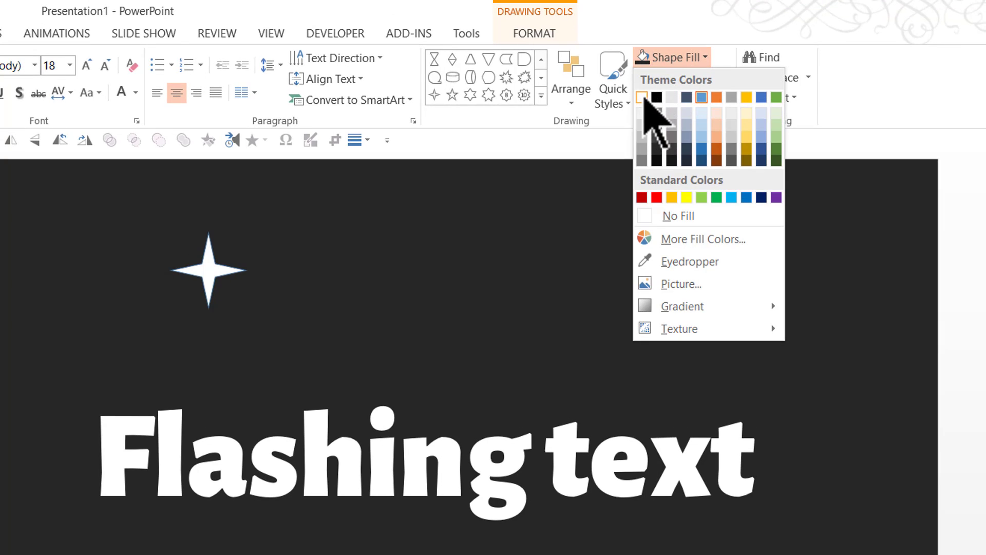
click(641, 98)
click(689, 77)
click(691, 235)
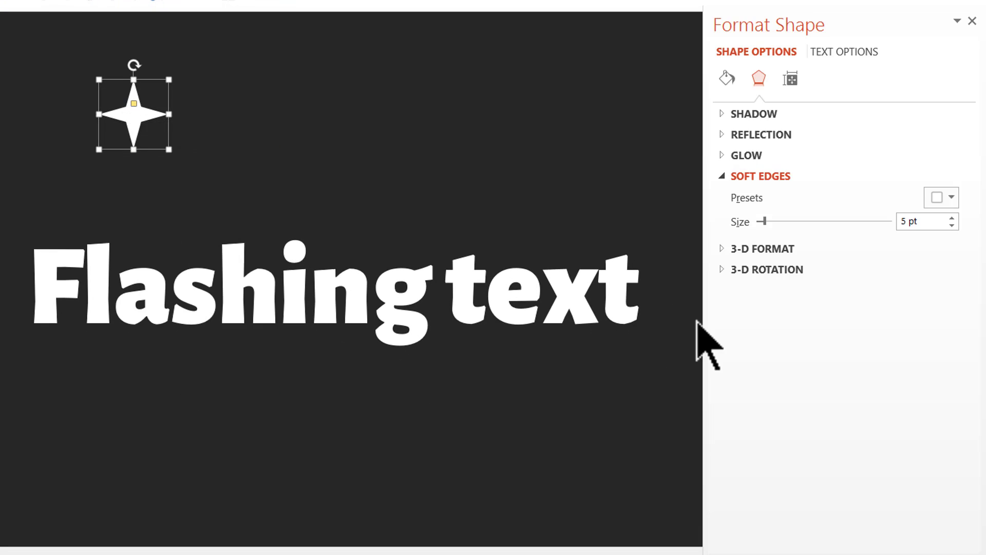
- Give the white star a 5 pt soft edge effect
click(759, 81)
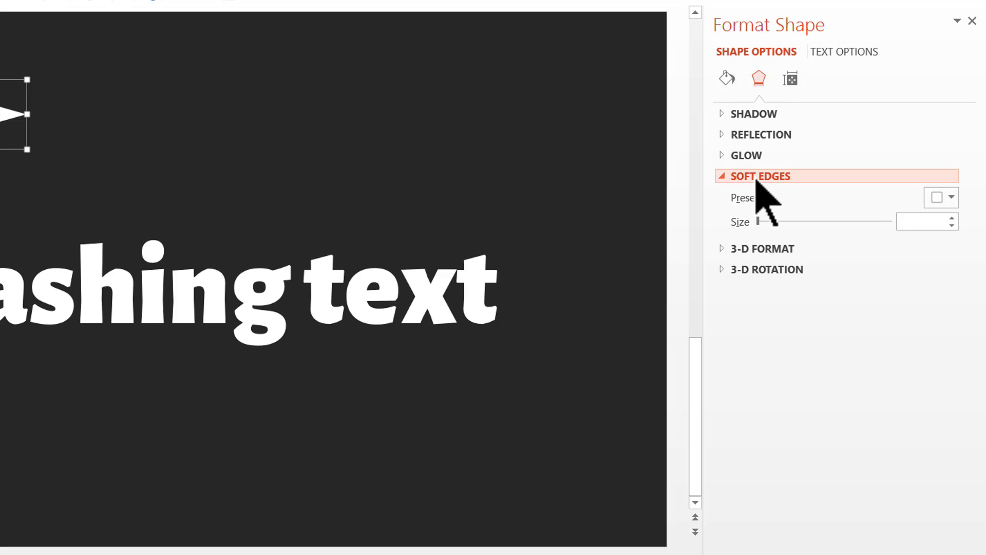
click(949, 199)
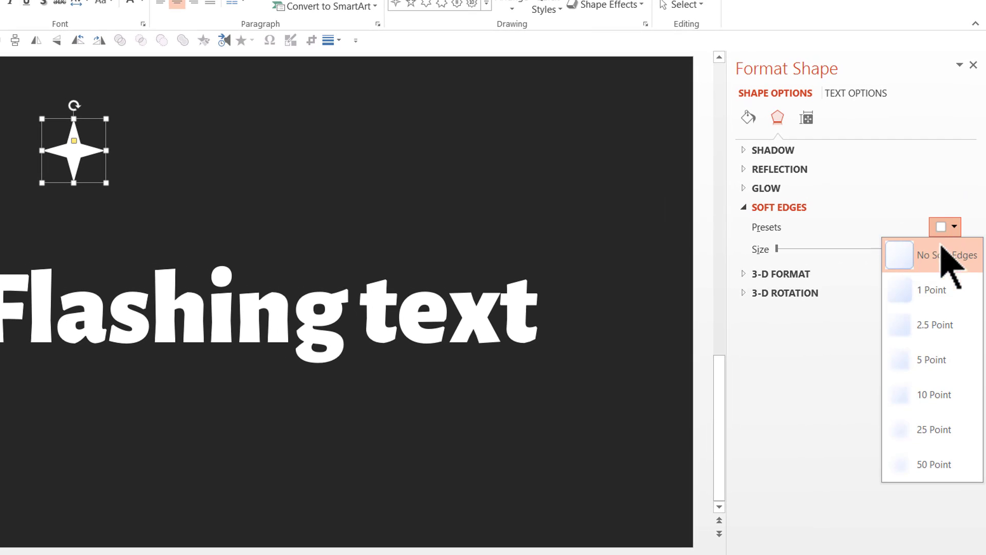
click(939, 366)
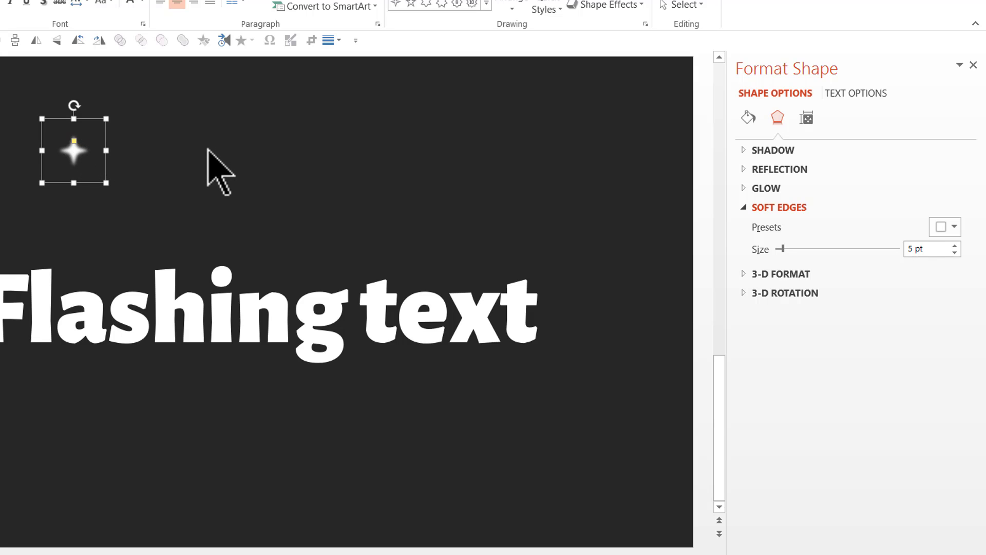
- Duplicate the star twice to the right, enlarging the third copy
ctrl+drag(103, 154, 215, 211)
drag(176, 165, 155, 154)
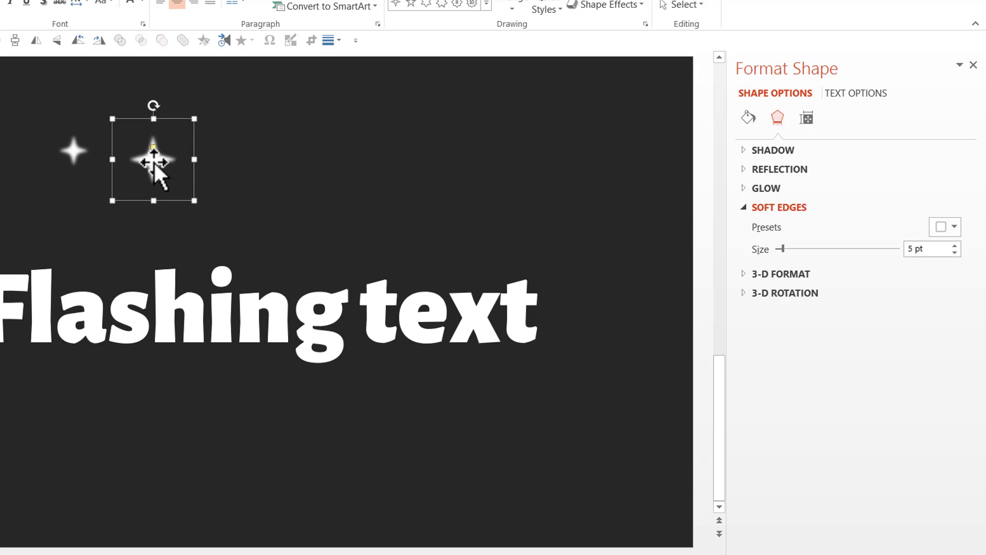
drag(152, 163, 222, 163)
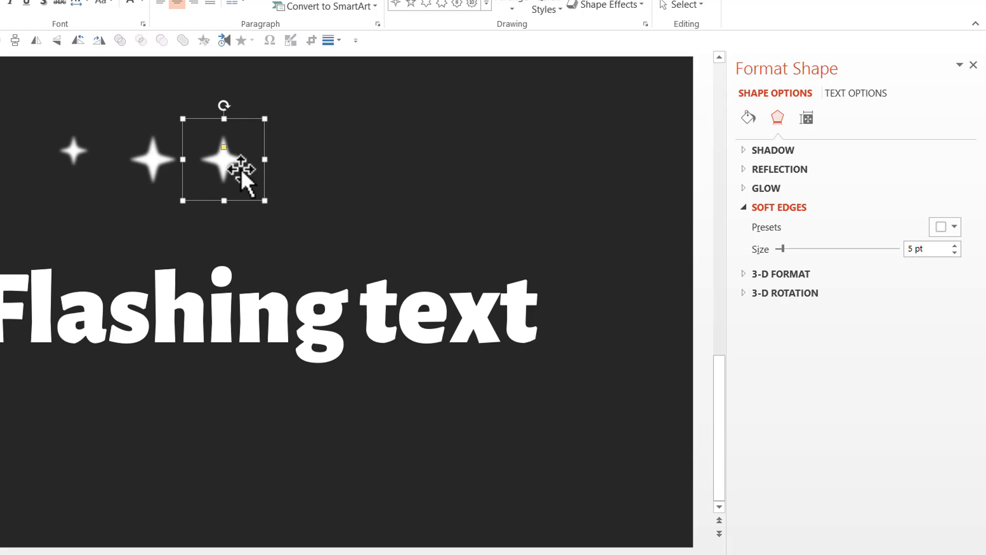
drag(264, 199, 283, 224)
drag(229, 189, 219, 200)
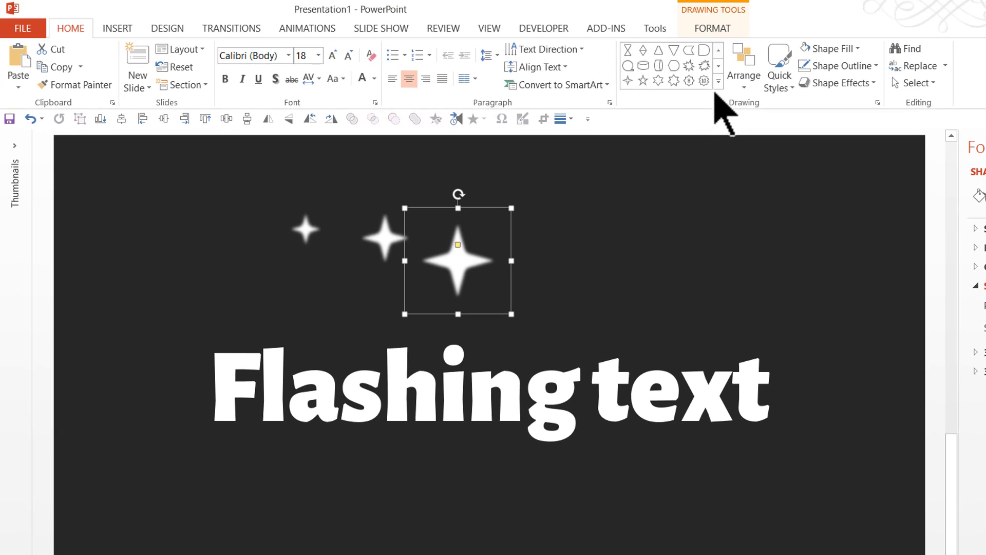
- Draw a five-point star right of the sparkles and paint the white soft-edged style onto it
click(485, 4)
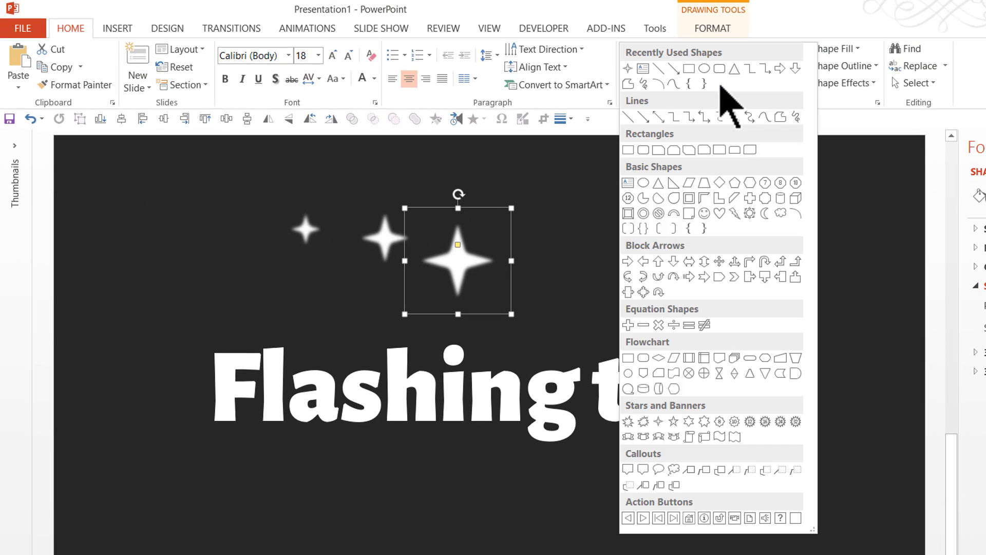
click(673, 422)
drag(561, 211, 647, 297)
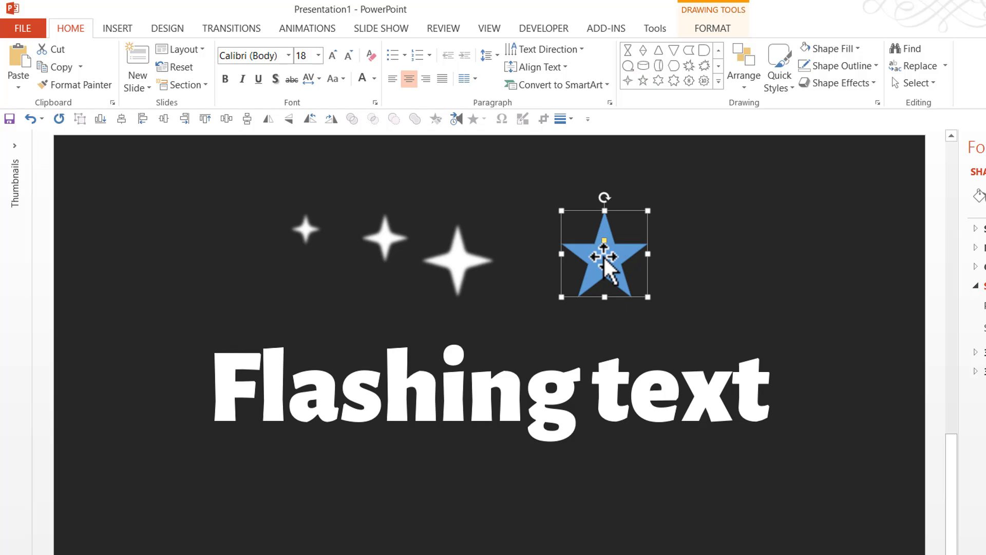
click(452, 264)
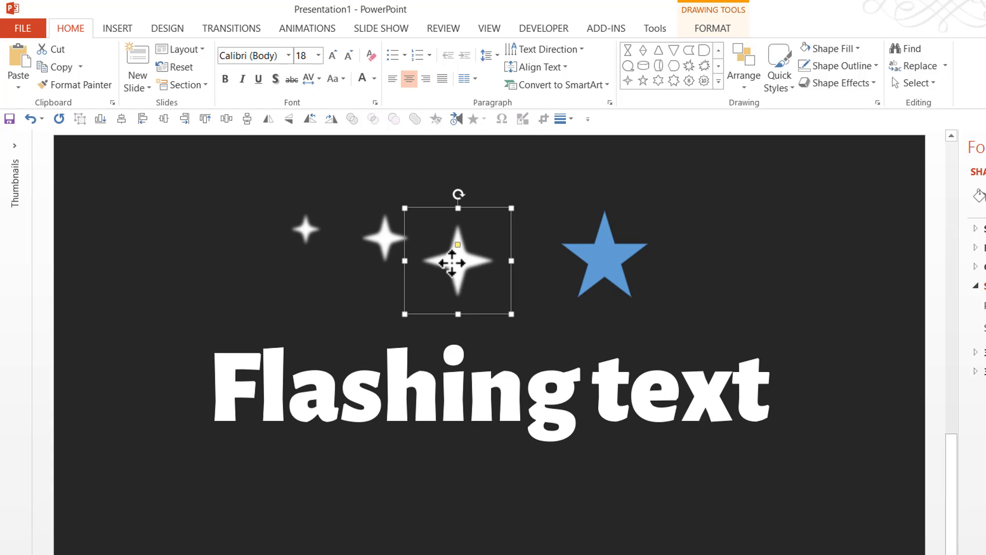
click(88, 85)
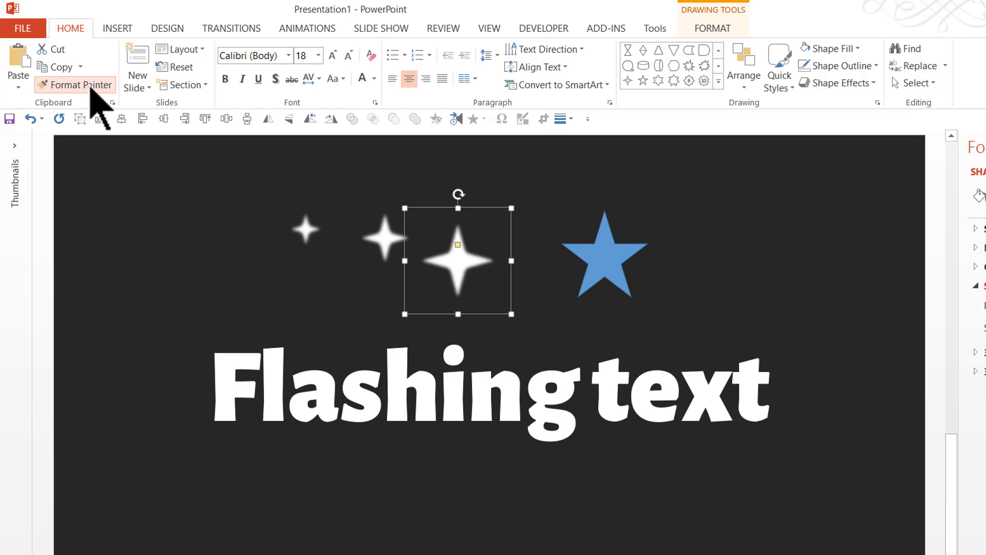
click(604, 254)
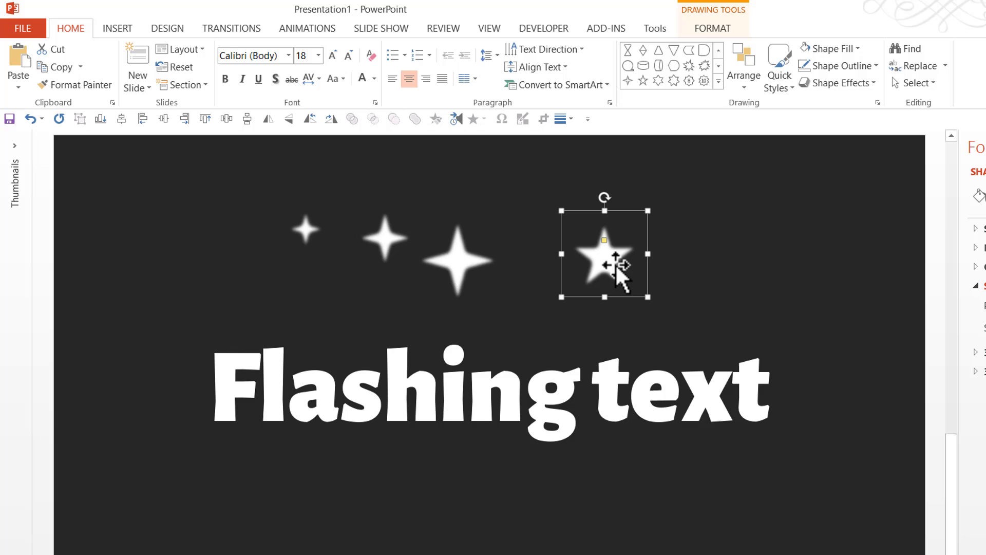
- Add two smaller copies of the five-point star toward the upper right
drag(605, 263, 698, 247)
drag(741, 281, 717, 265)
drag(687, 231, 780, 217)
drag(815, 253, 780, 229)
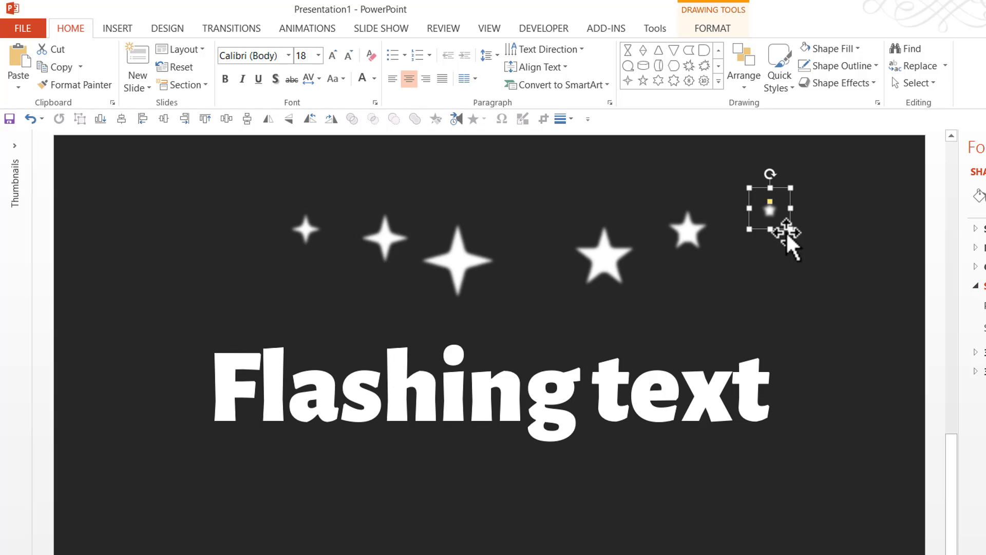
drag(790, 229, 799, 238)
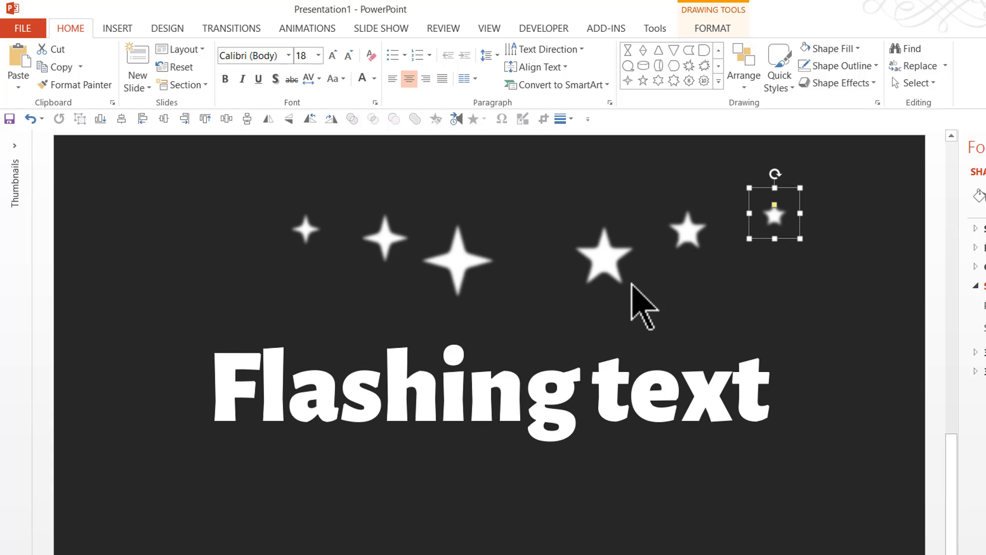
- Draw an eight-point star with deeper points and paint the white soft-edged sparkle style onto it
click(718, 82)
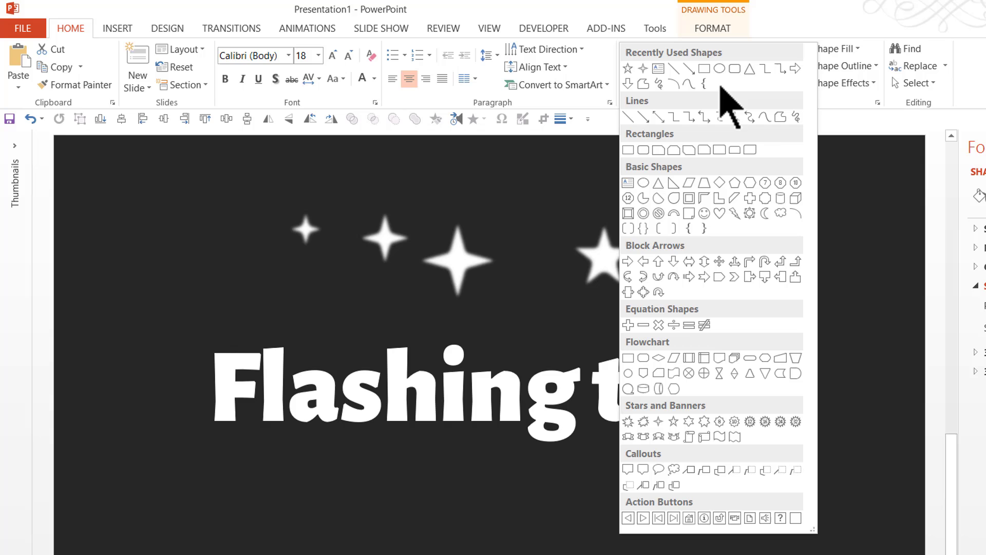
click(719, 421)
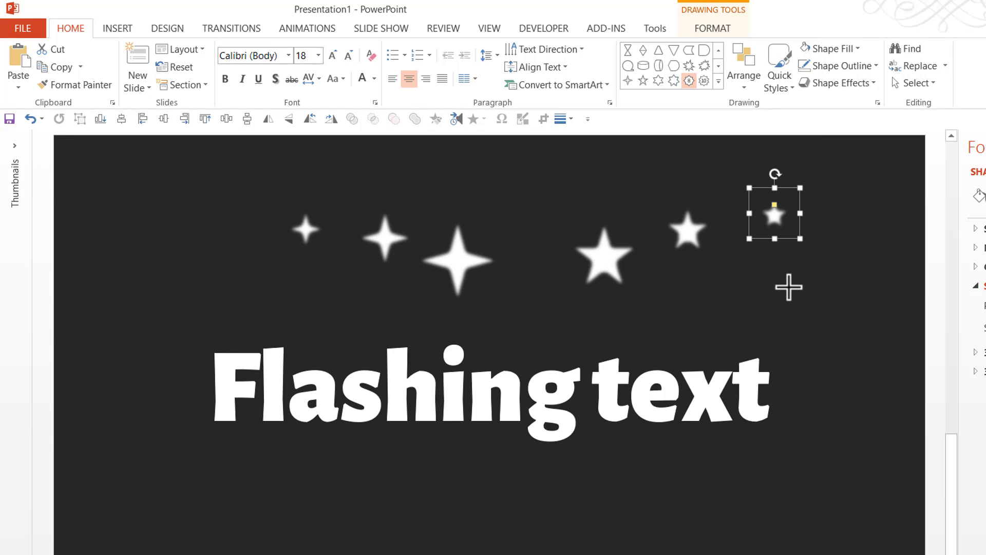
mouse_move(781, 278)
mouse_down()
mouse_move(840, 353)
mouse_move(857, 354)
mouse_up()
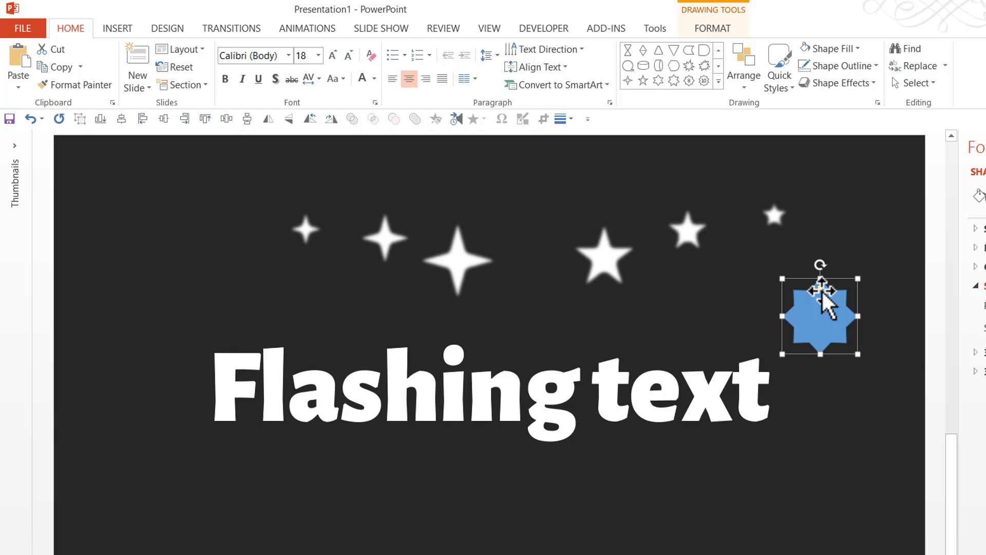
drag(821, 290, 818, 301)
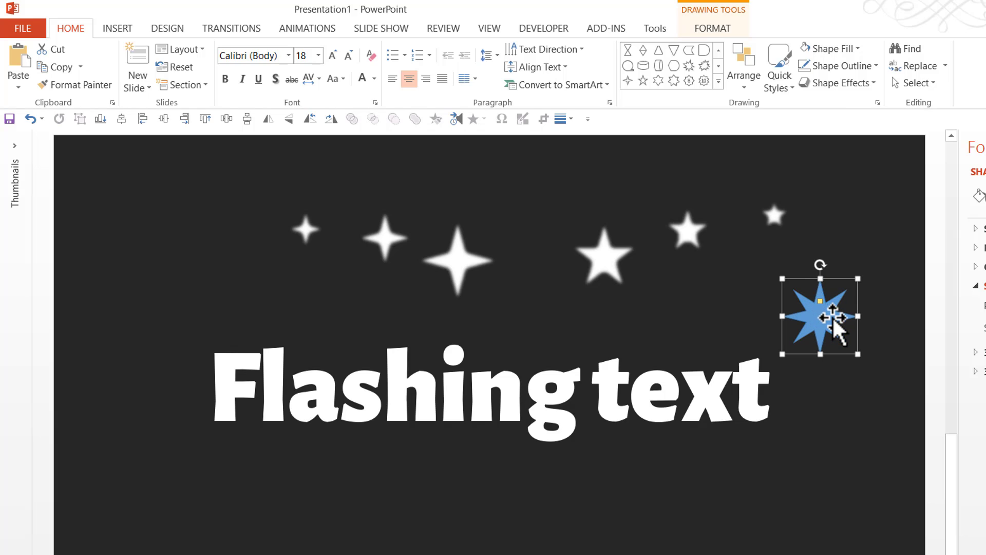
click(467, 273)
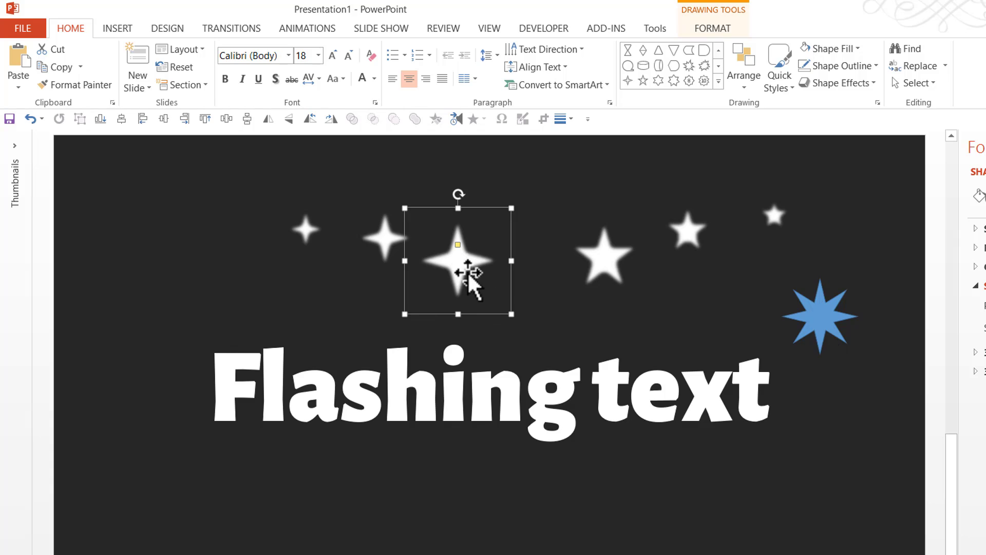
click(77, 85)
click(834, 318)
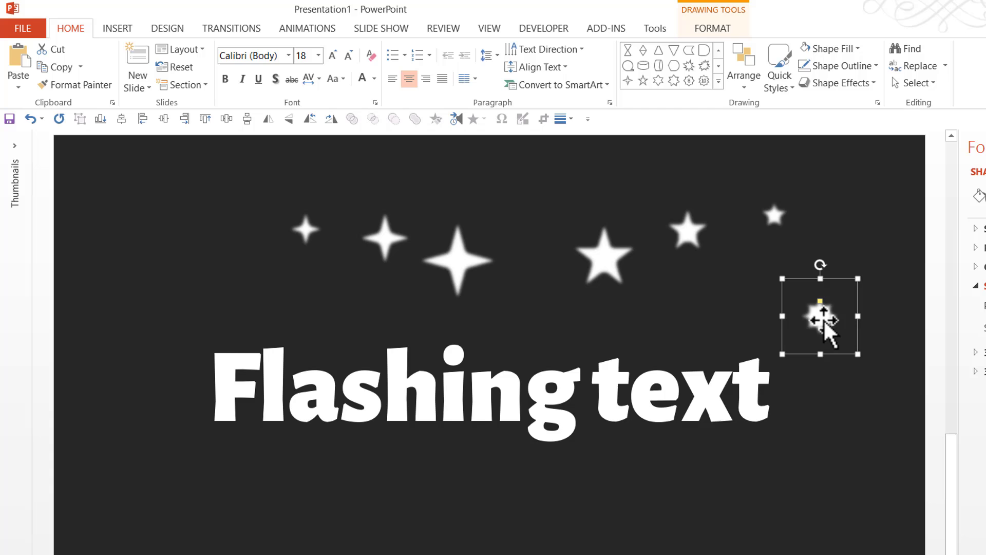
- Add two resized copies of the eight-point star, then select the large four-point star under Animations
drag(824, 319, 738, 317)
drag(771, 353, 795, 379)
drag(751, 328, 868, 248)
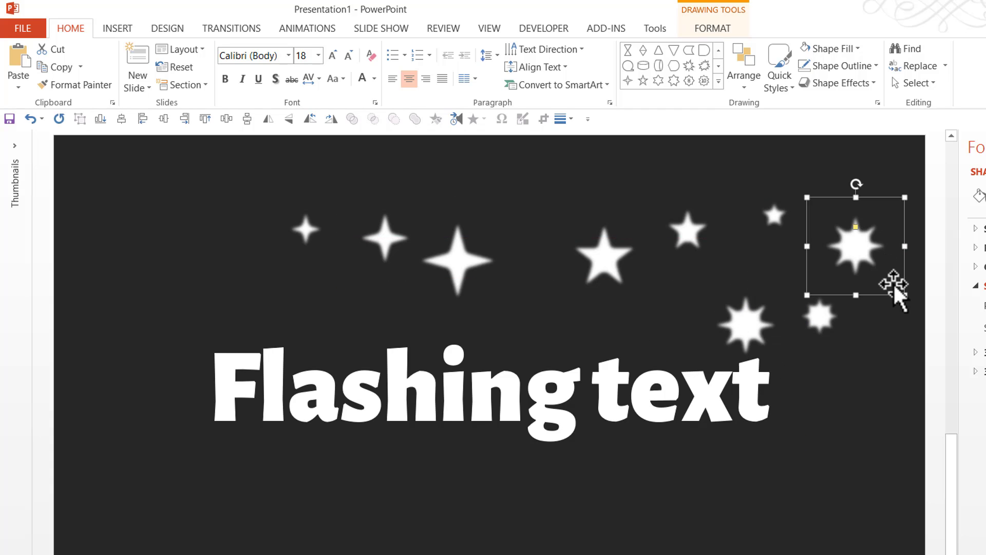
drag(903, 290, 874, 256)
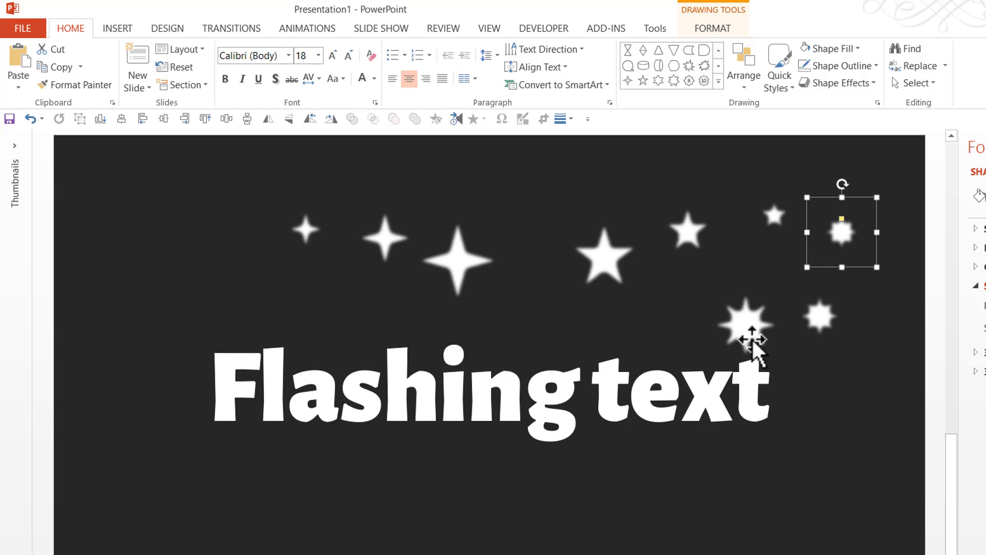
click(469, 260)
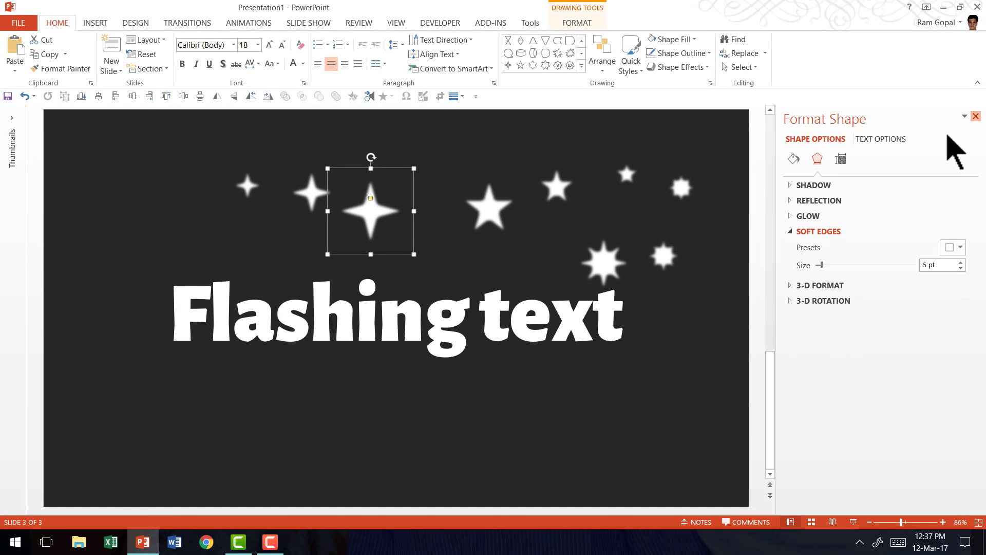
click(248, 23)
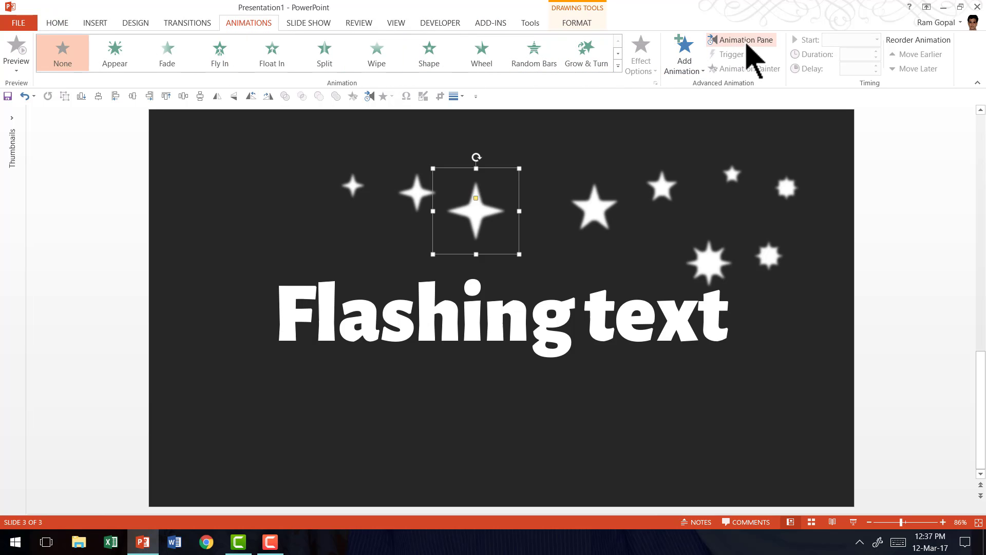
- With the Animation Pane open, give the large four-point star Grow & Turn entrance and Shrink & Turn exit
click(745, 40)
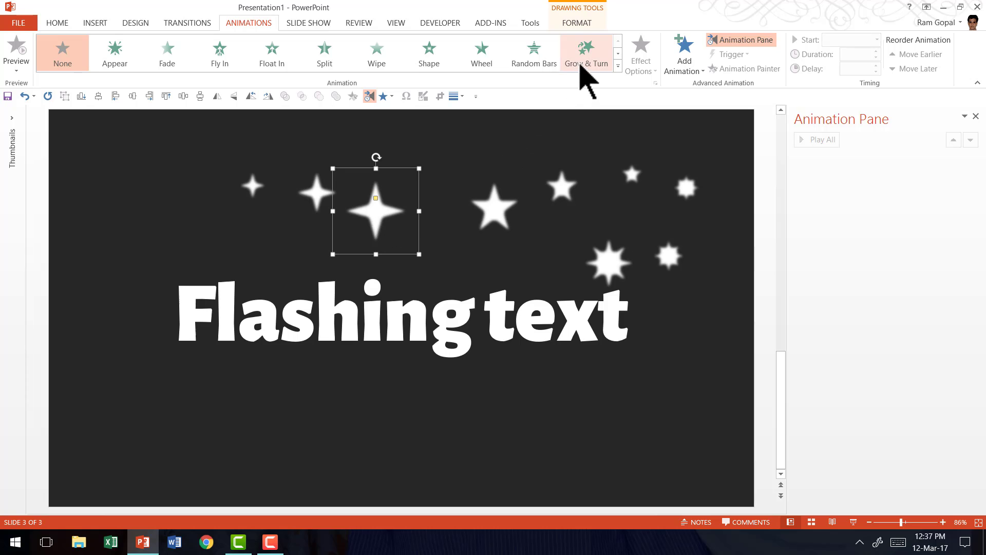
click(585, 62)
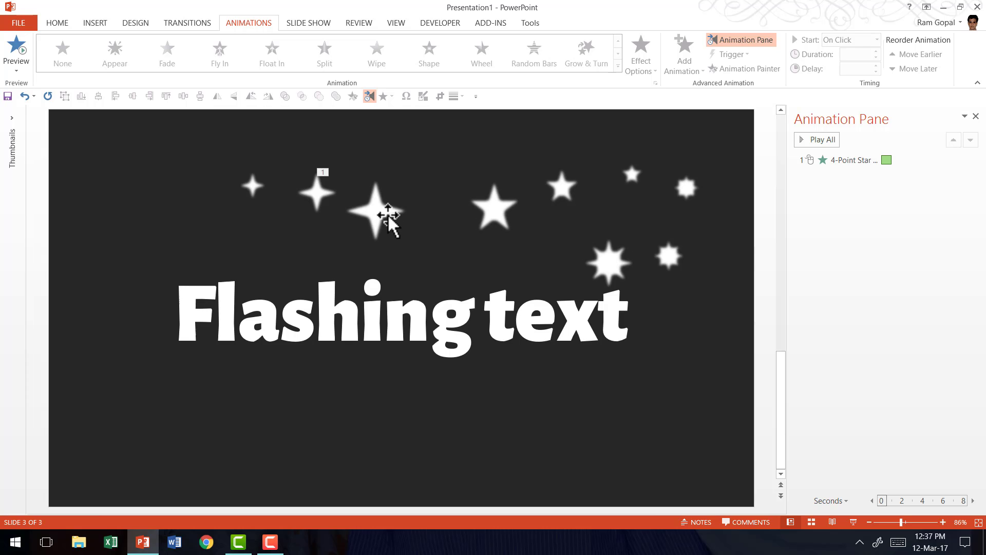
click(388, 218)
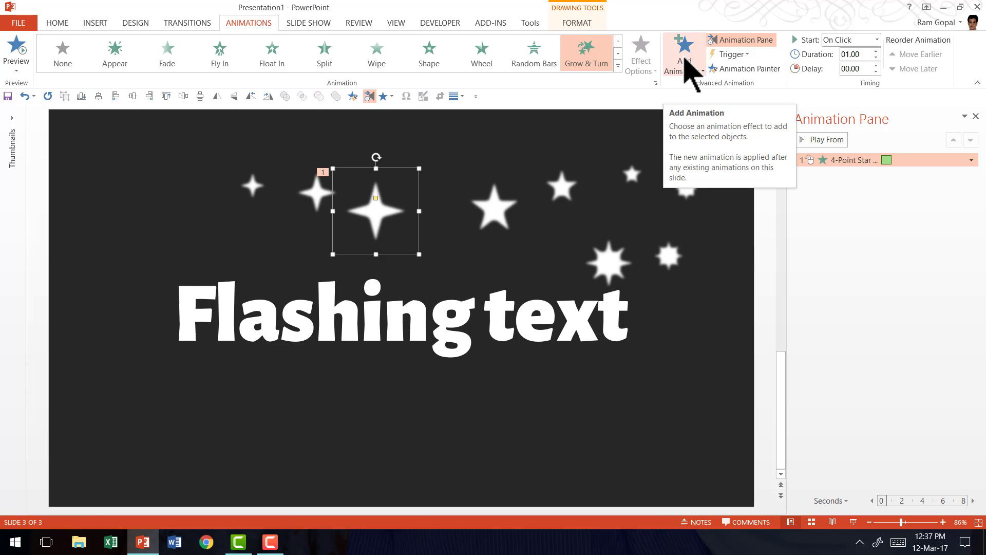
click(686, 66)
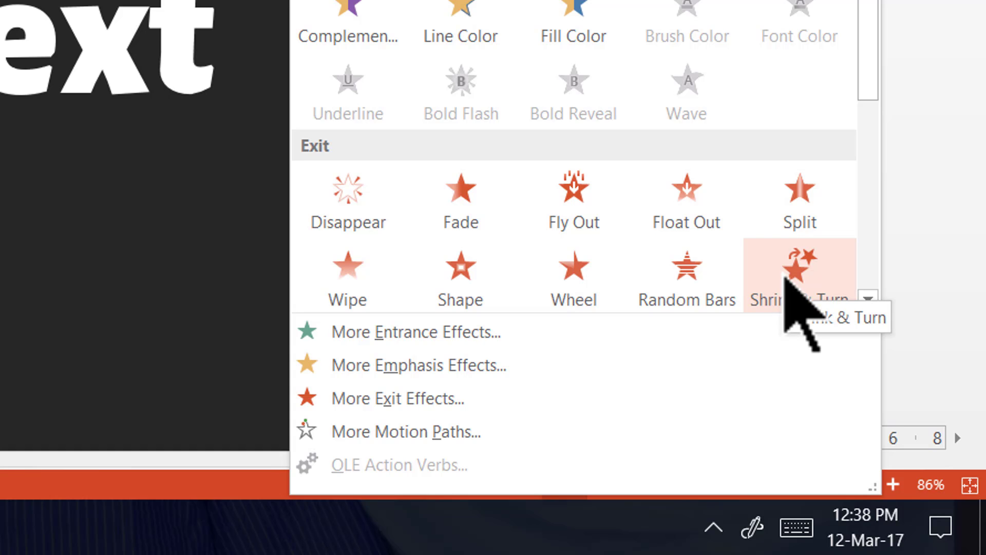
click(785, 277)
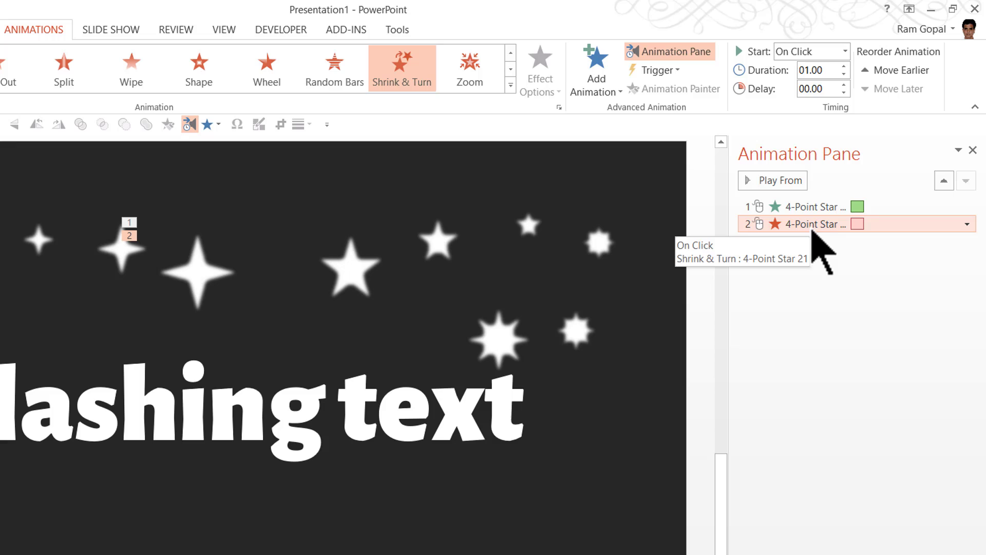
click(814, 52)
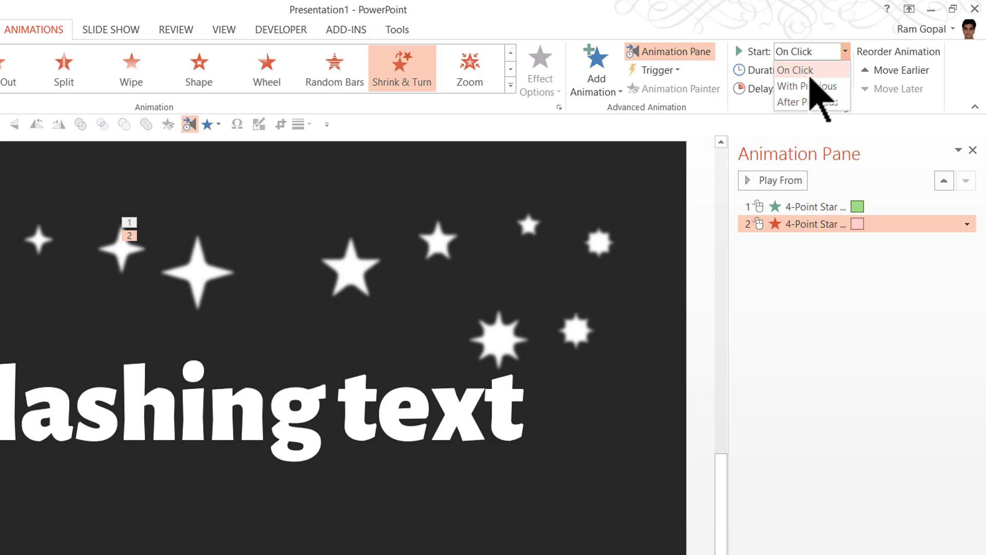
click(810, 101)
click(801, 206)
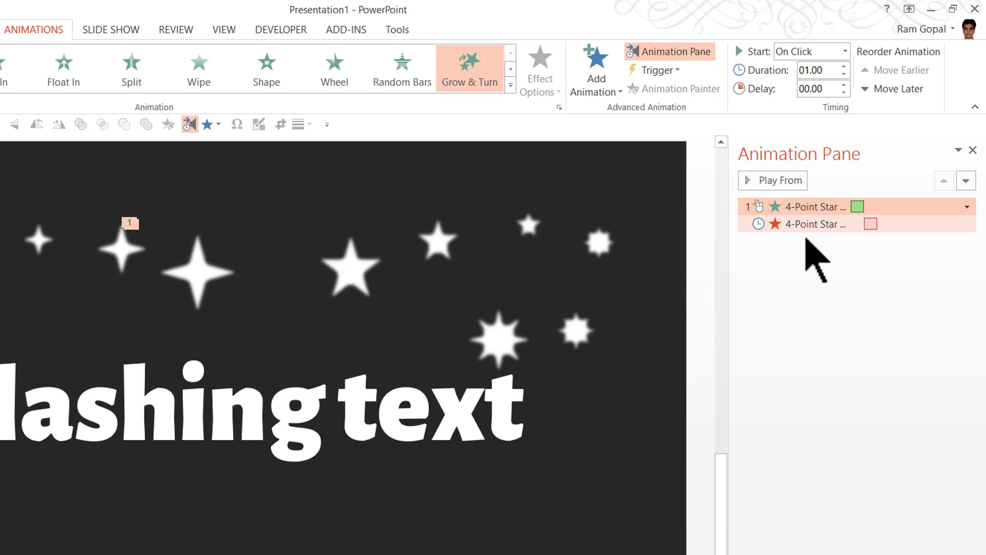
shift+click(808, 226)
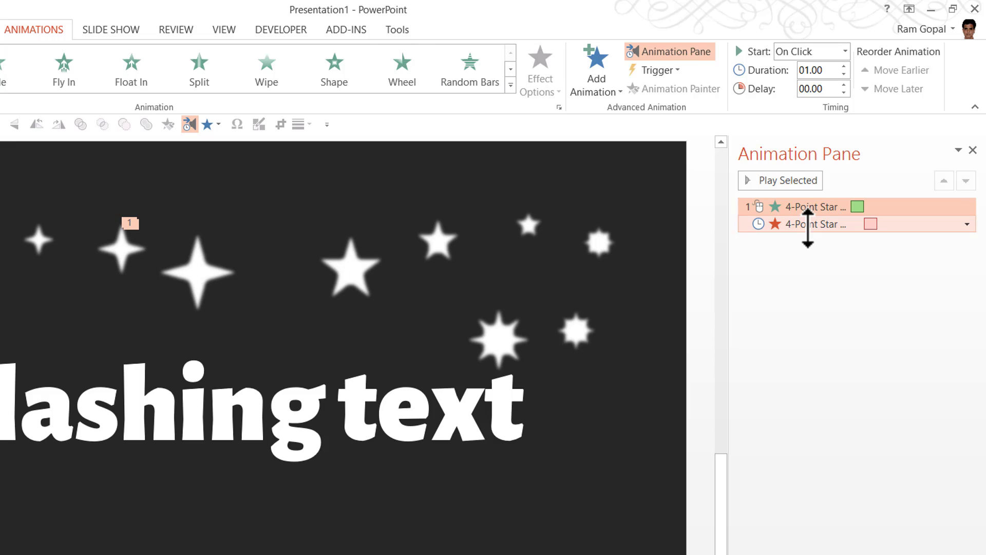
click(830, 72)
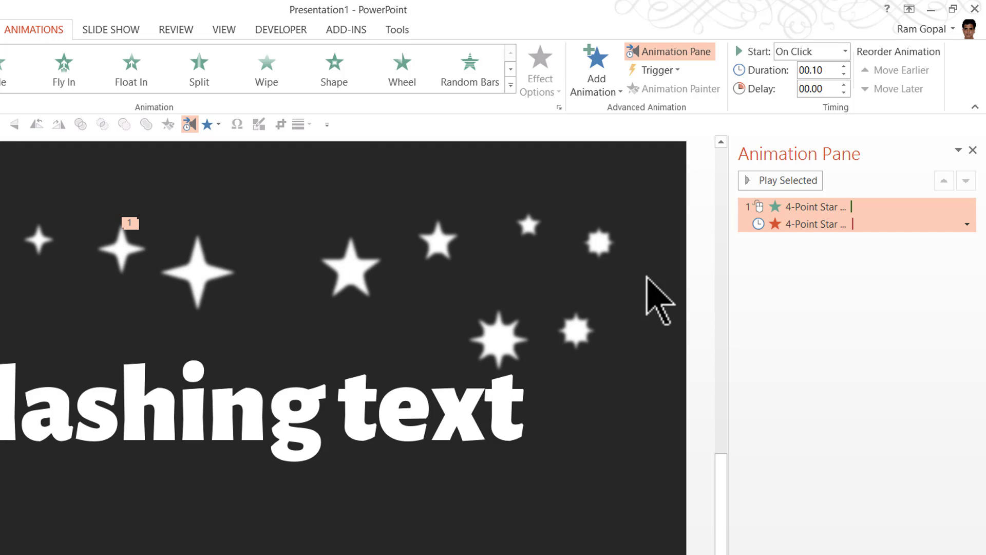
click(781, 182)
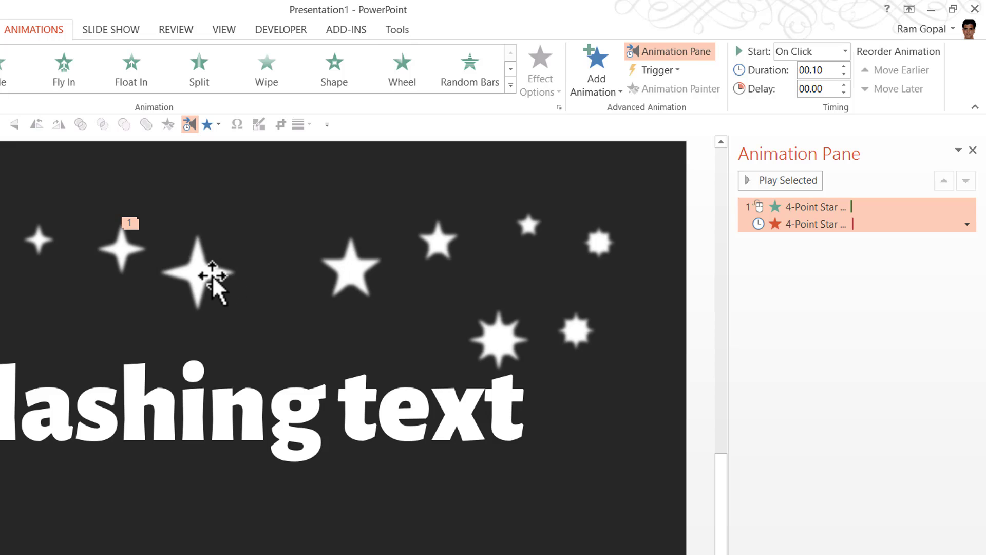
- Use Animation Painter to copy the large star's Grow & Turn and Shrink & Turn onto eight other stars
click(212, 276)
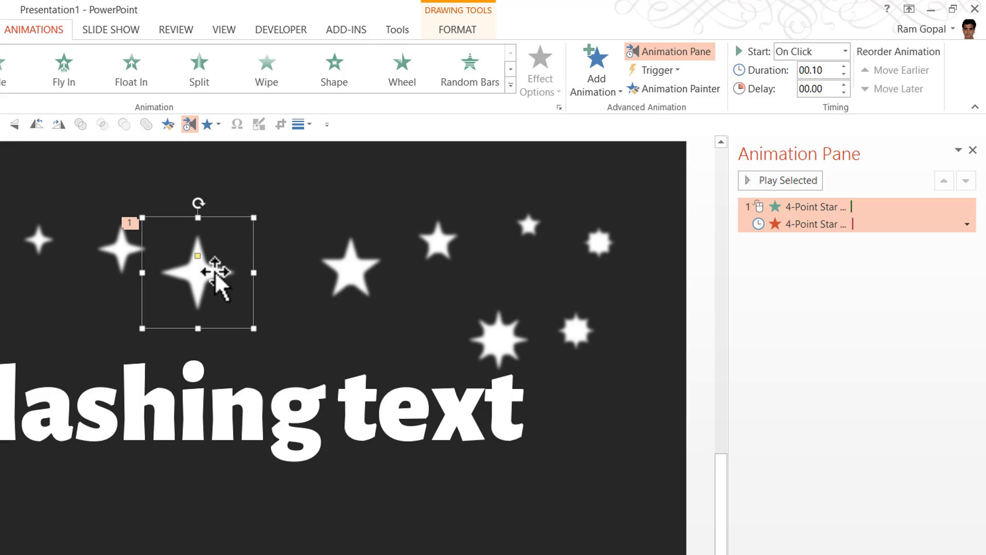
click(687, 89)
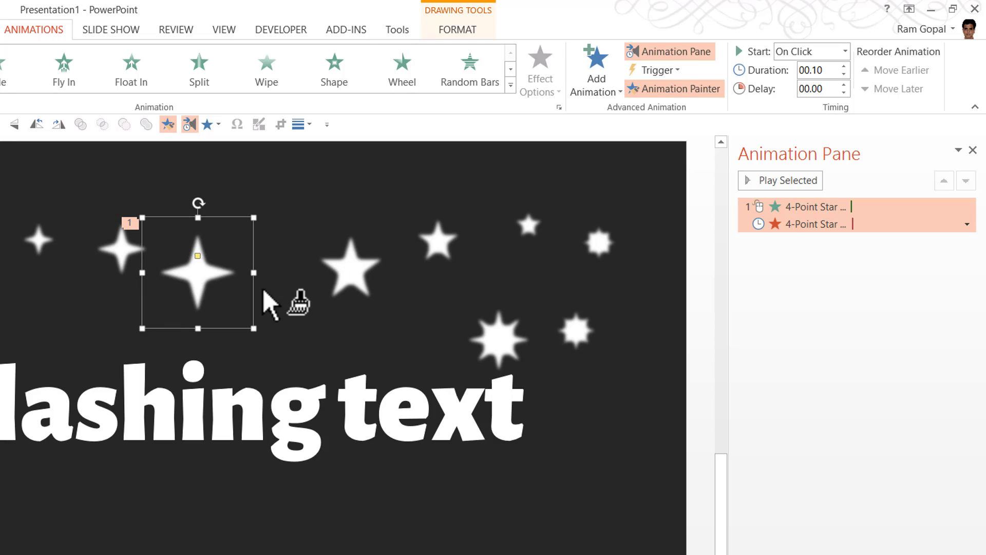
click(444, 240)
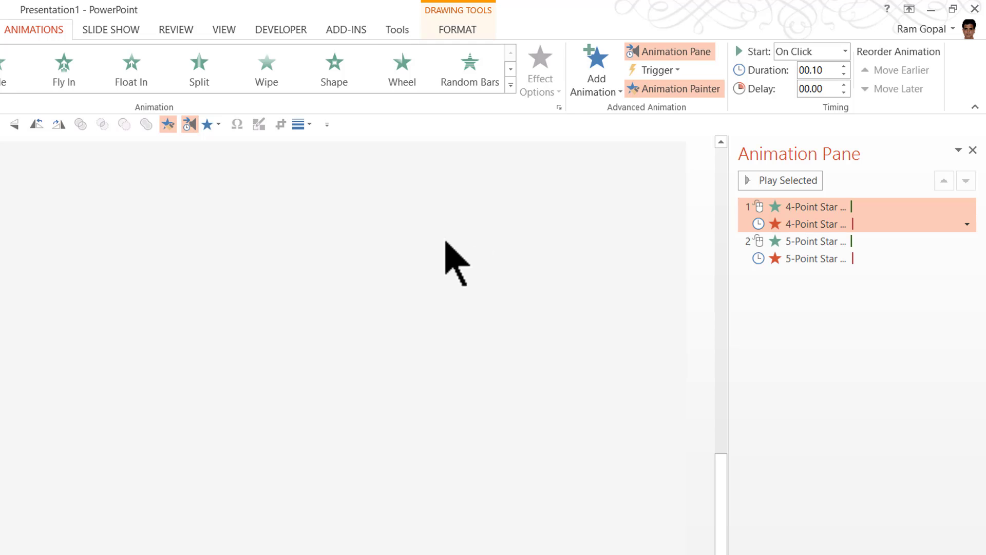
click(41, 240)
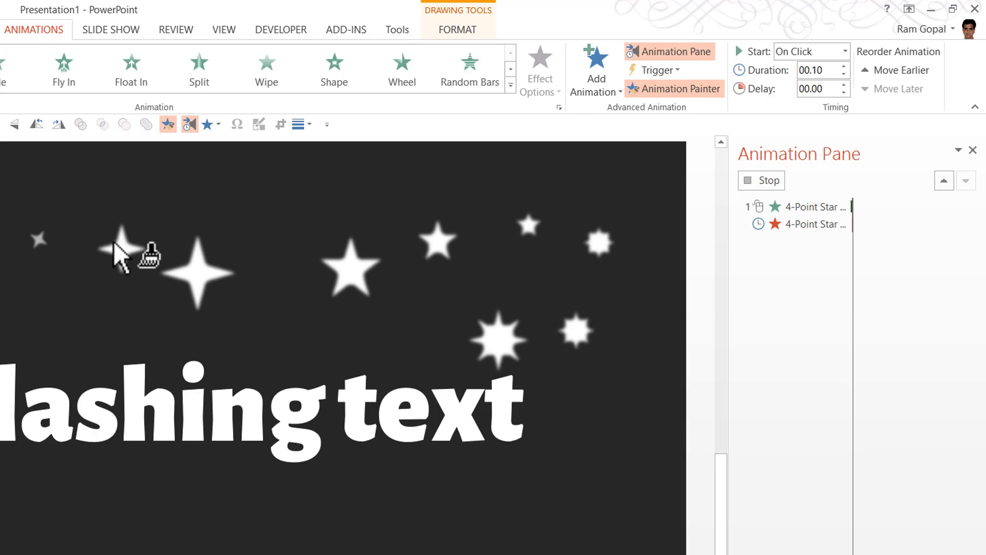
click(501, 341)
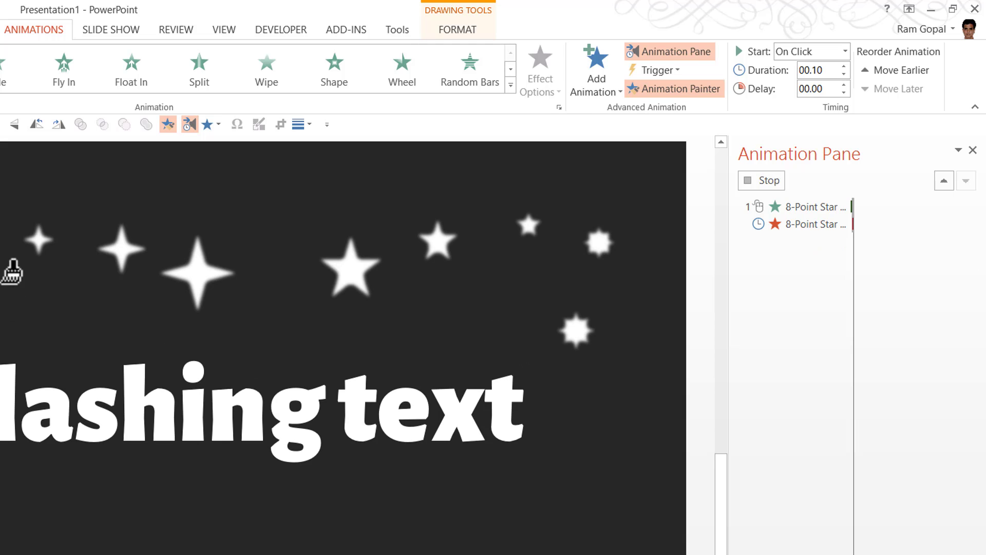
click(197, 272)
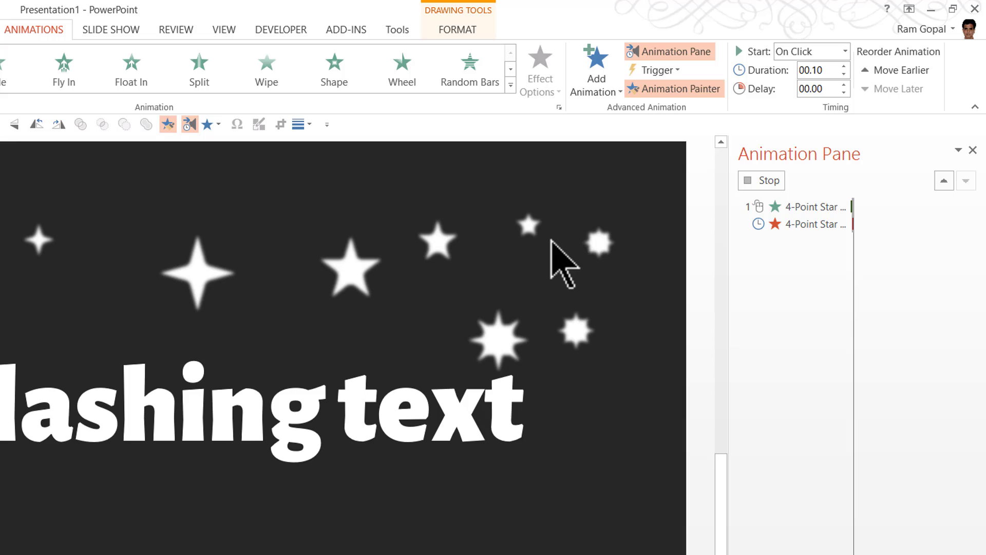
click(598, 239)
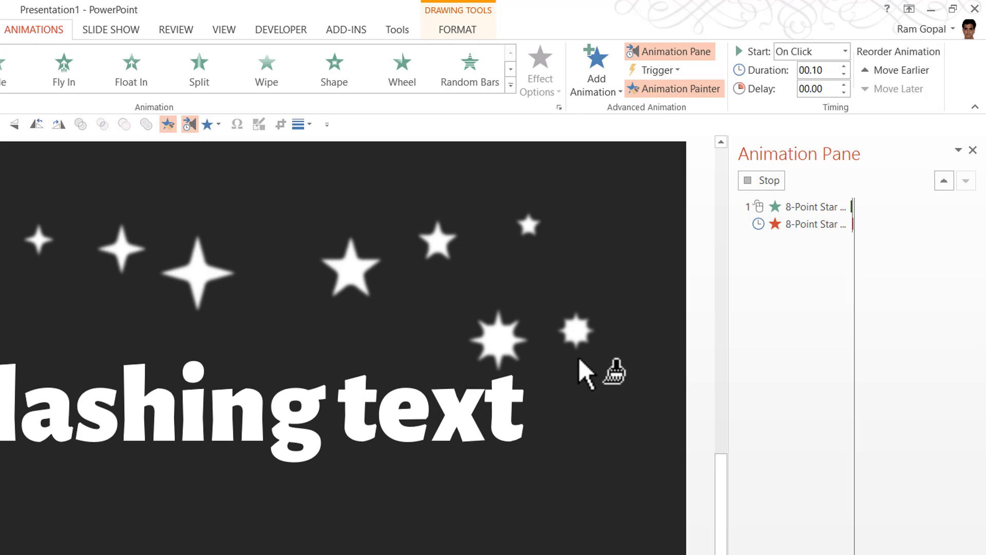
click(451, 250)
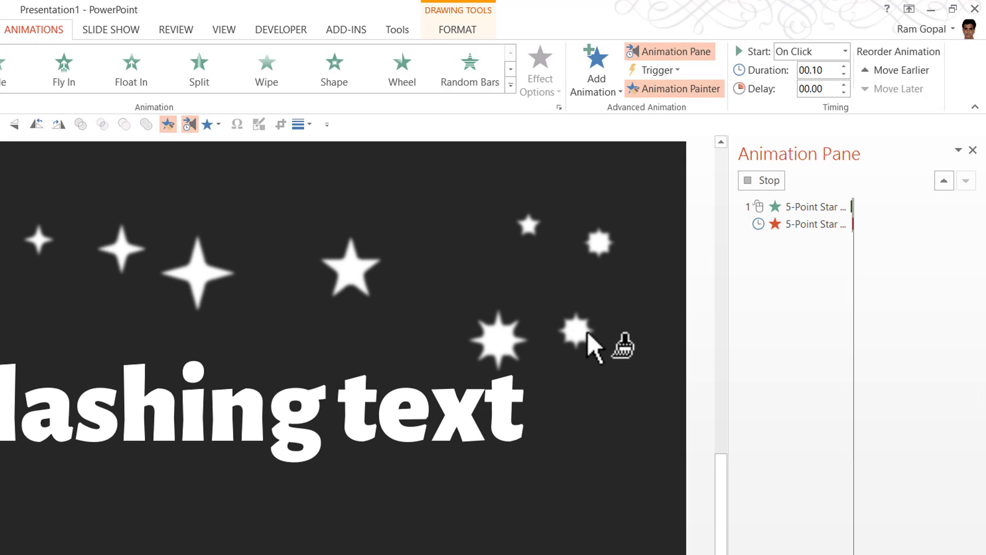
click(587, 333)
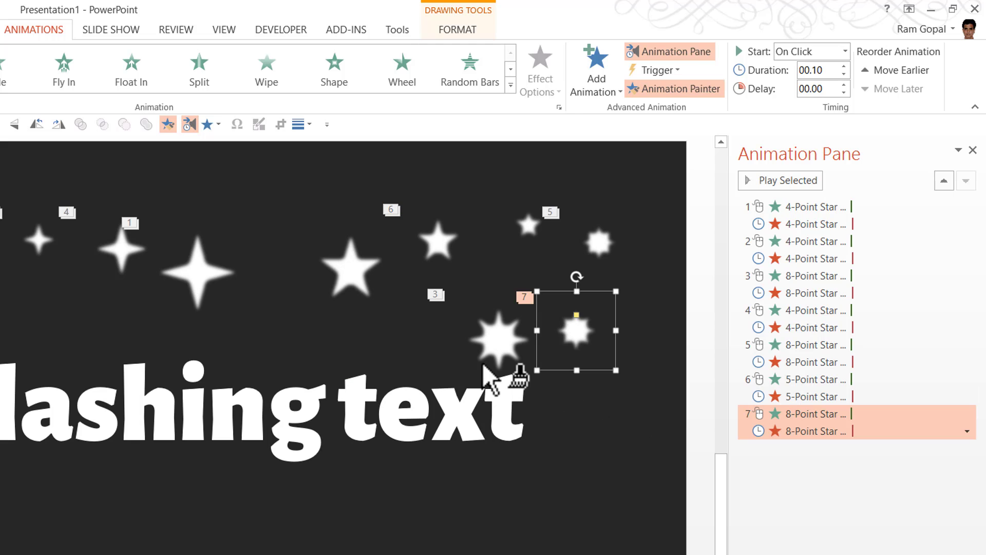
click(352, 269)
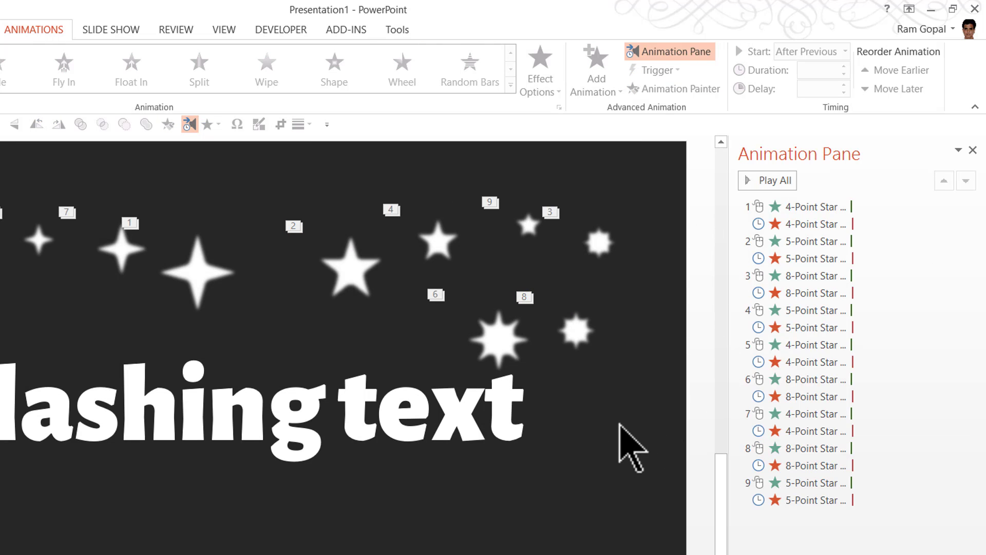
- Drag the four-, five- and eight-point stars onto letters from left of the F to 'xt'
drag(214, 276, 268, 386)
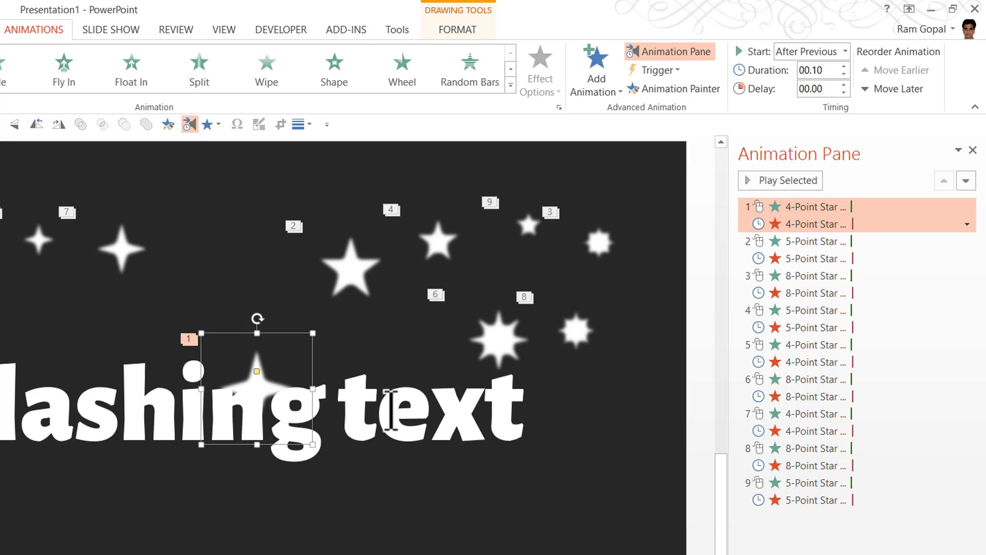
click(334, 344)
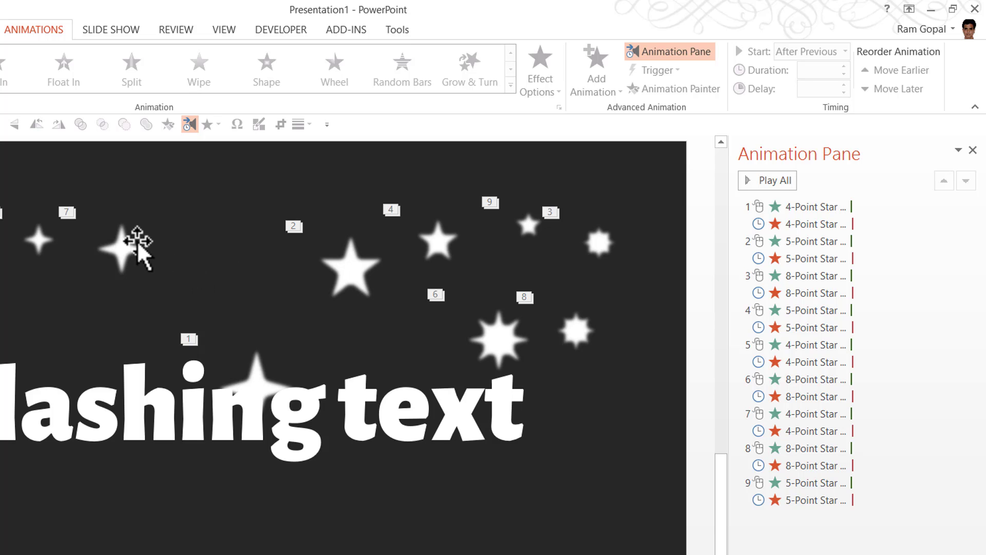
click(123, 245)
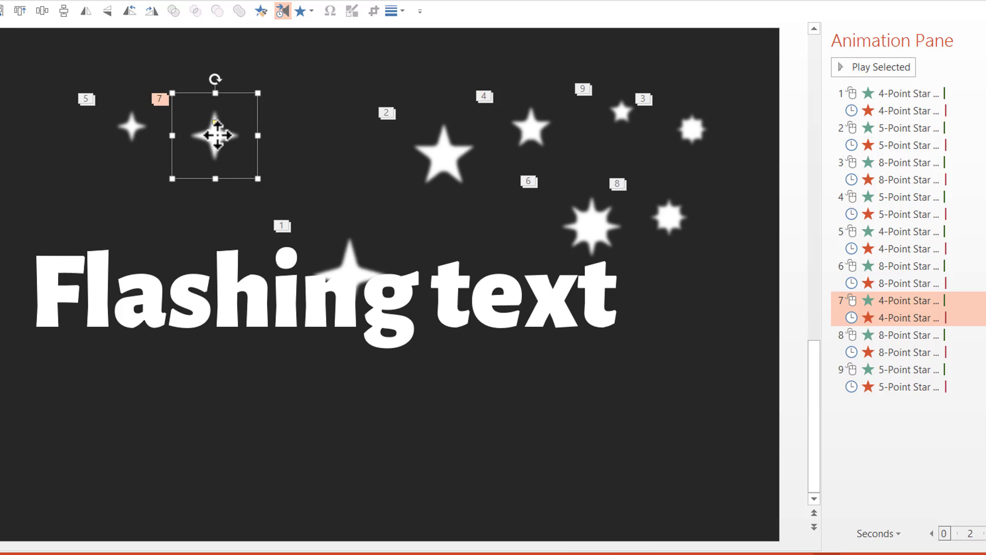
drag(218, 135, 111, 263)
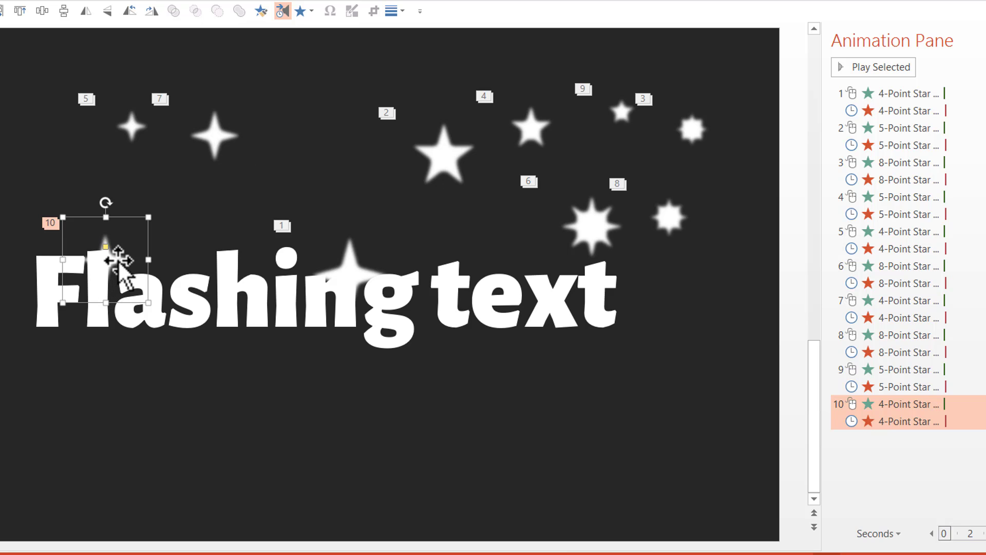
drag(216, 139, 229, 308)
drag(433, 150, 573, 312)
drag(595, 221, 463, 260)
drag(530, 127, 308, 323)
drag(626, 109, 622, 278)
drag(695, 135, 682, 148)
drag(325, 282, 159, 280)
drag(132, 128, 31, 298)
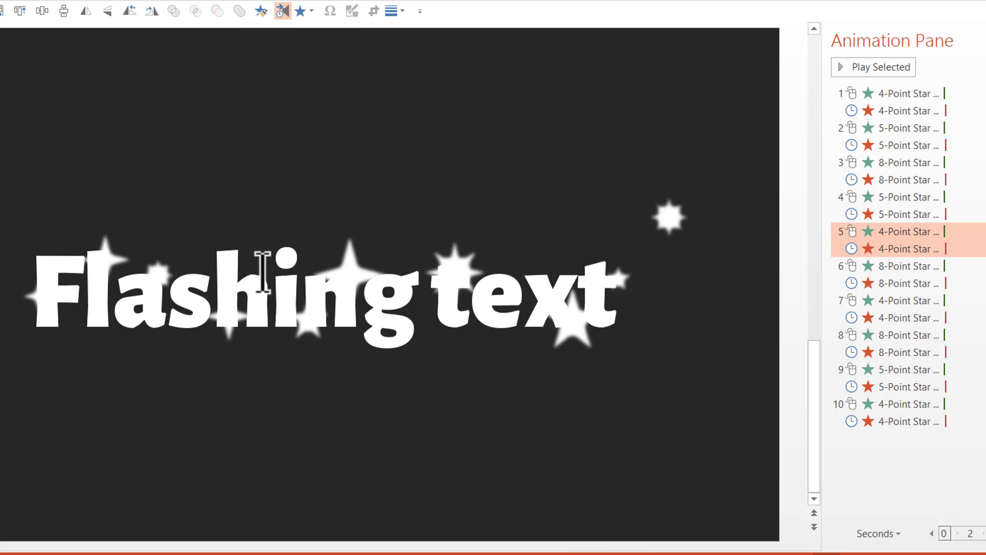
drag(661, 228, 412, 337)
click(668, 395)
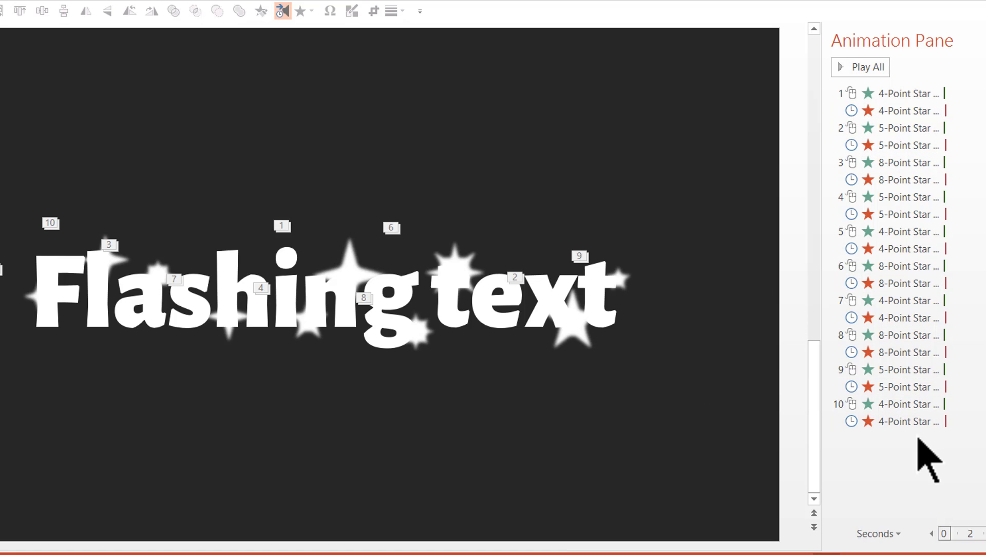
- Set animations two through the last in the Animation Pane to start After Previous
click(894, 127)
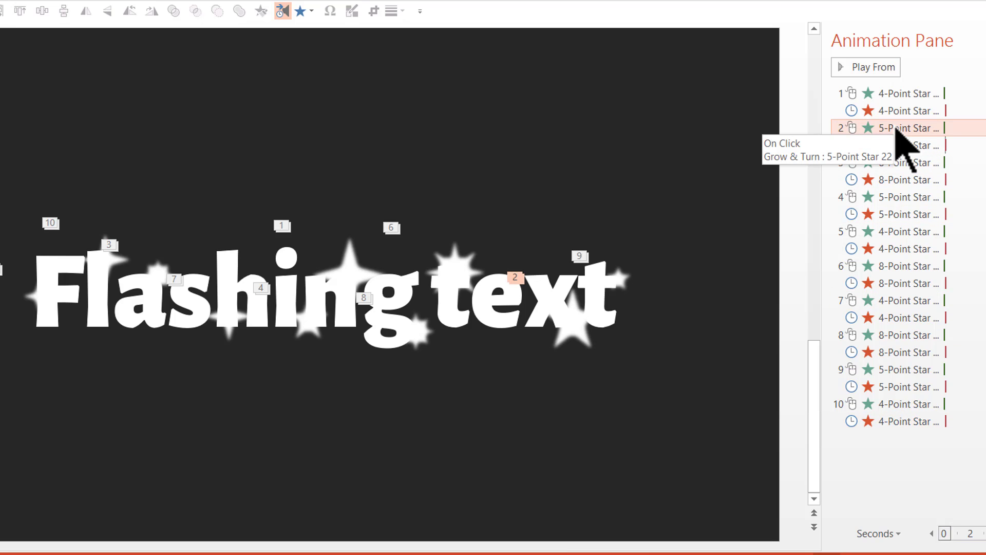
drag(896, 129, 888, 416)
shift+click(887, 421)
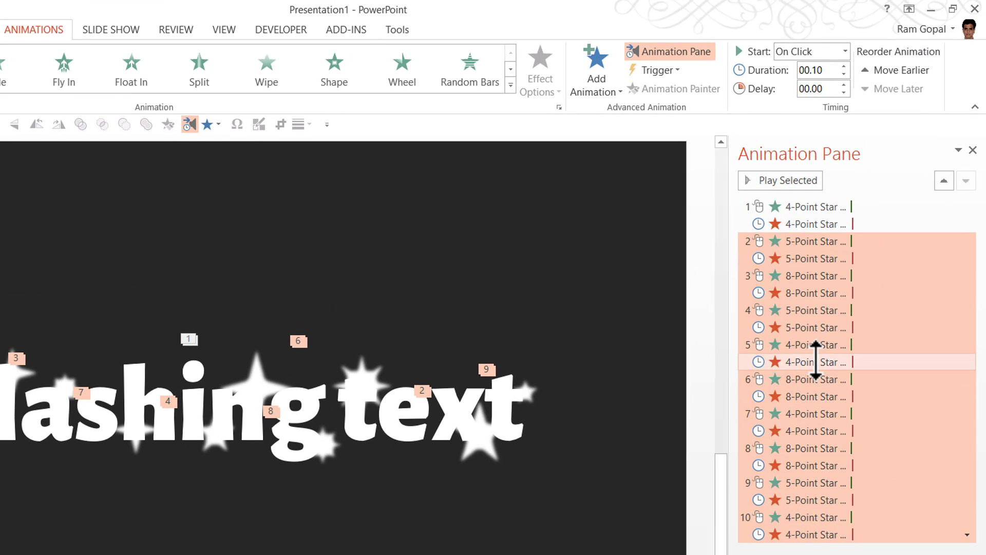
click(807, 51)
click(806, 102)
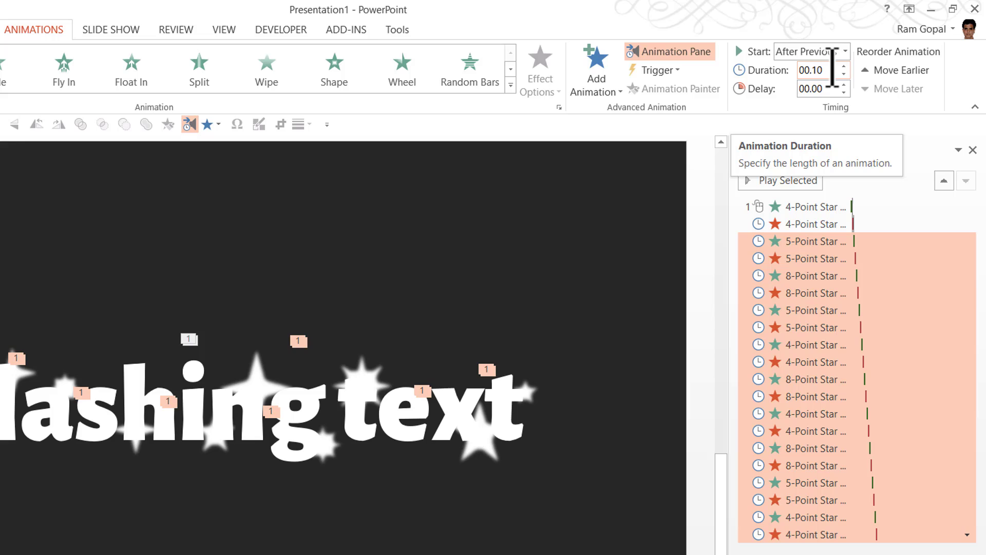
click(693, 405)
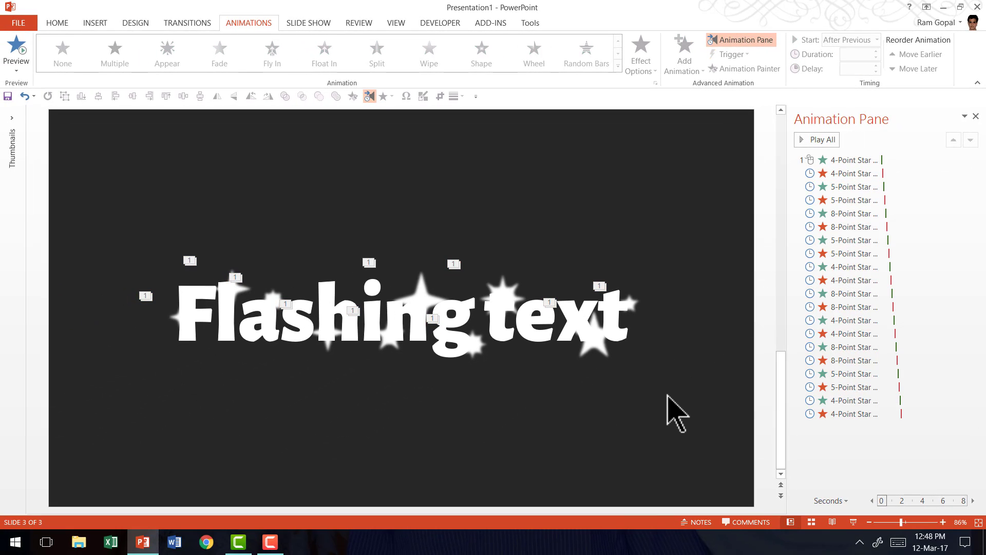
click(854, 522)
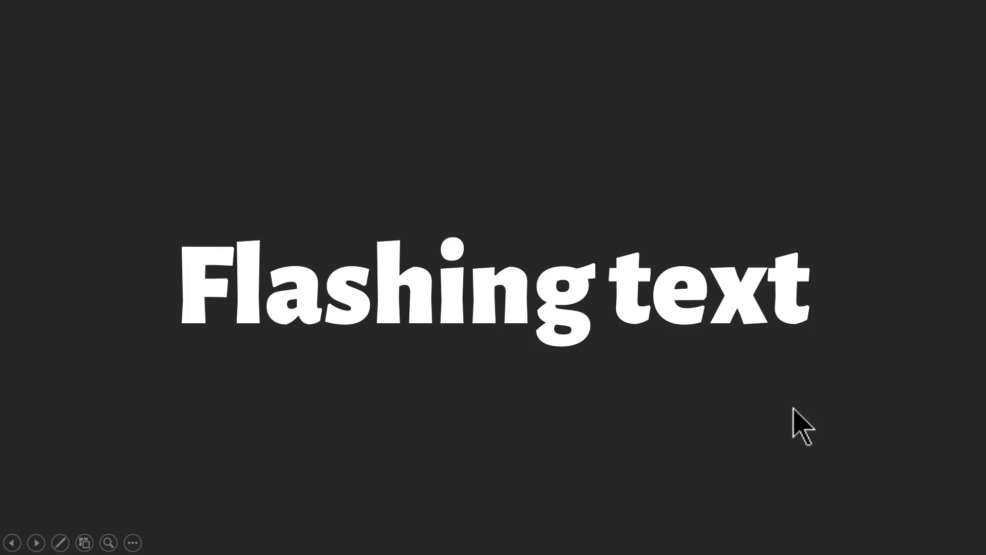